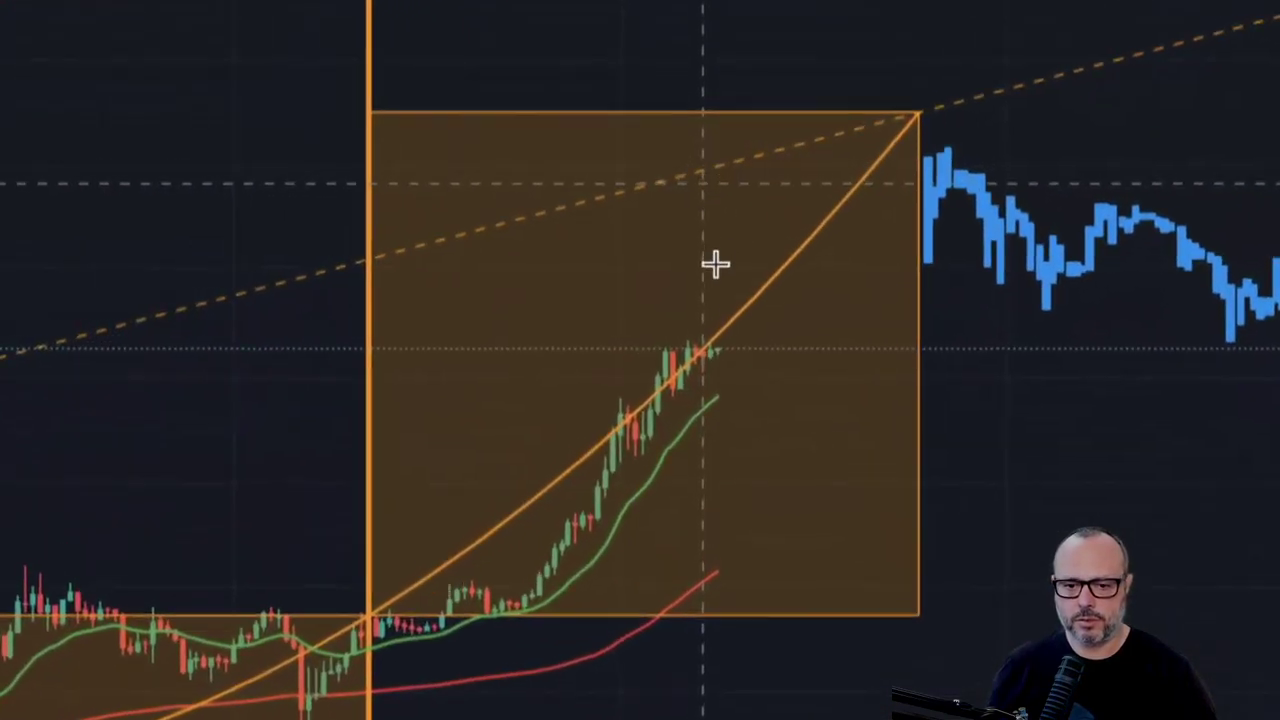
{"action": "left_click", "coordinate": [757, 372]}
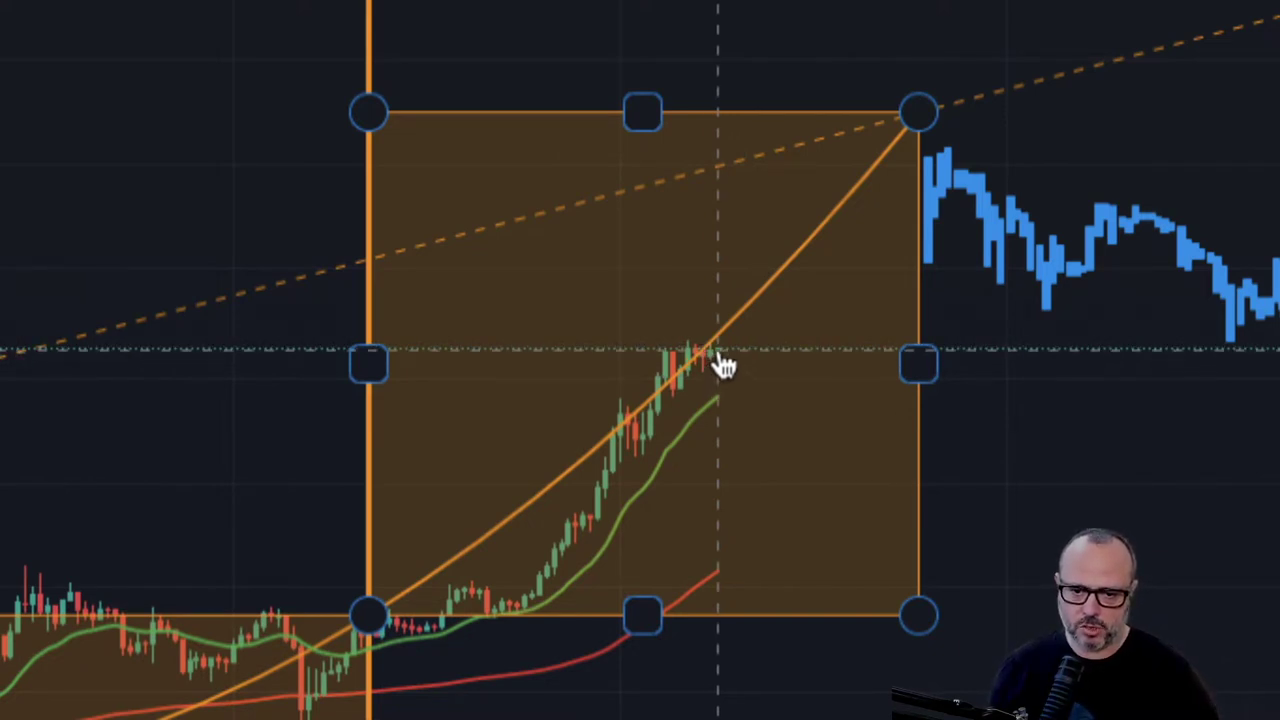
{"action": "left_click", "coordinate": [718, 348]}
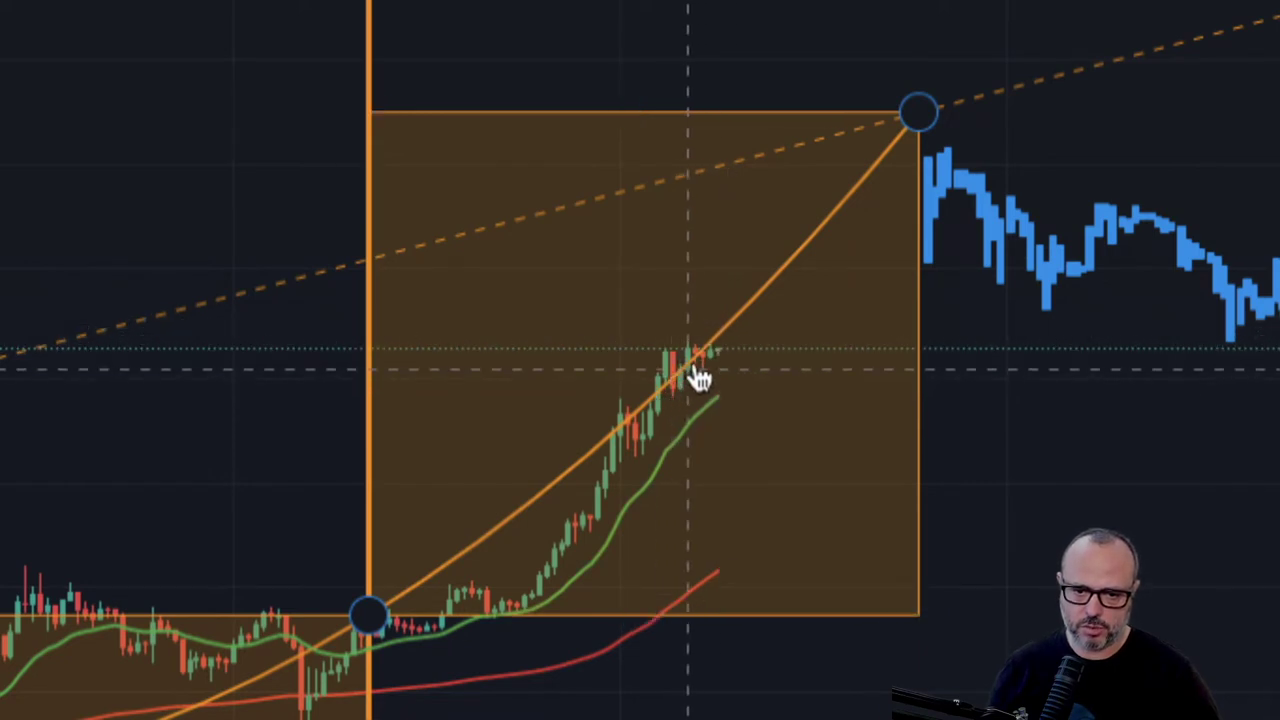
{"action": "left_click", "coordinate": [757, 334]}
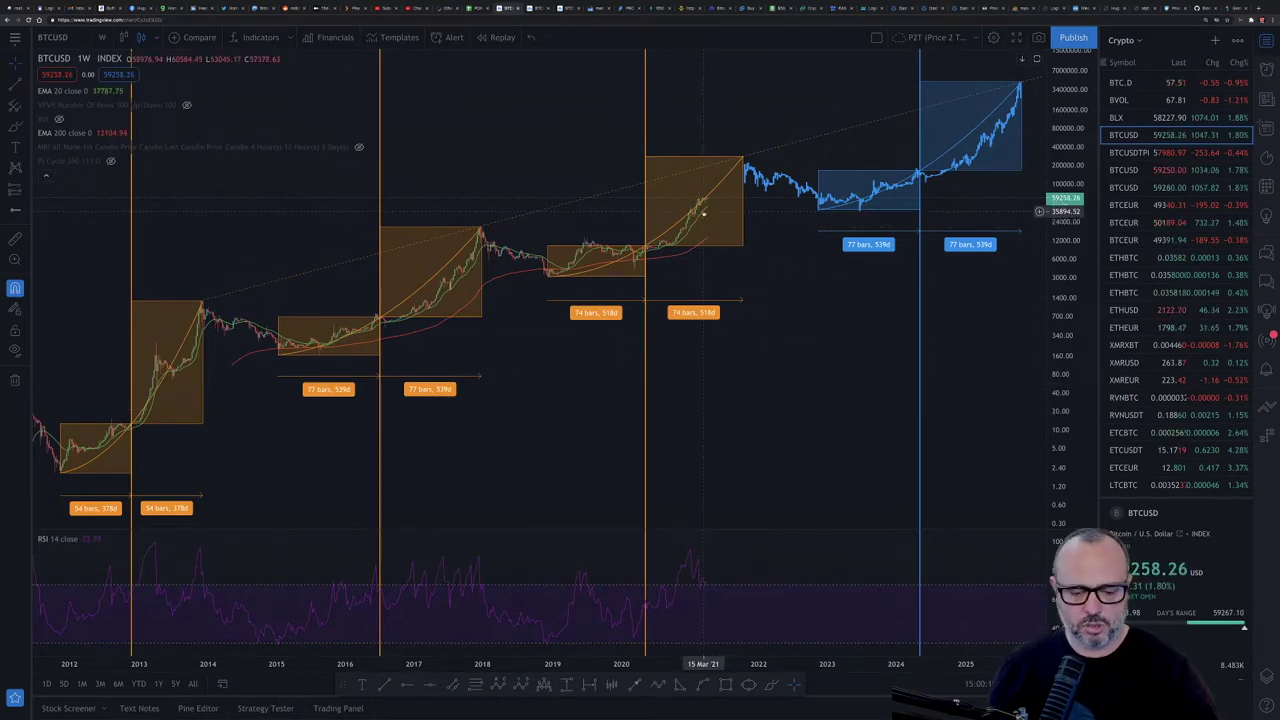
{"action": "left_click", "coordinate": [705, 211]}
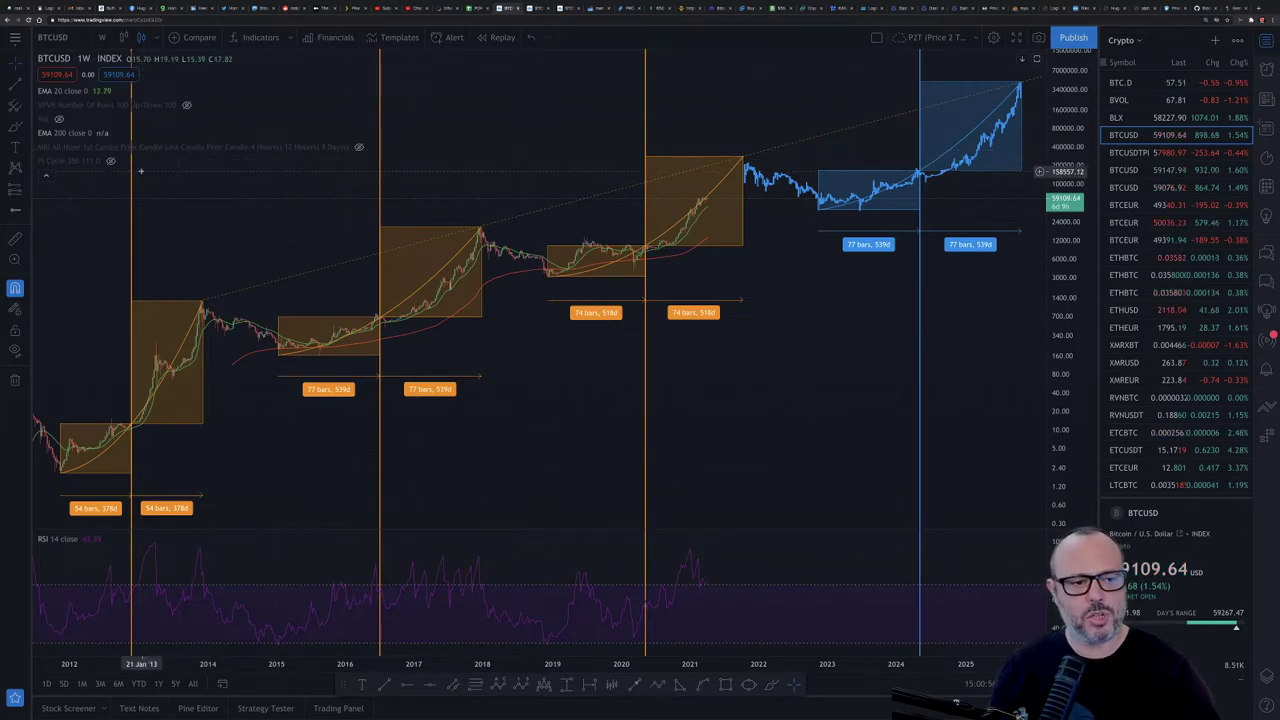
Step: Show the Pi Cycle indicator on the weekly BTCUSD chart and hide the EMA 20 and EMA 200 lines
{"action": "left_click", "coordinate": [111, 160]}
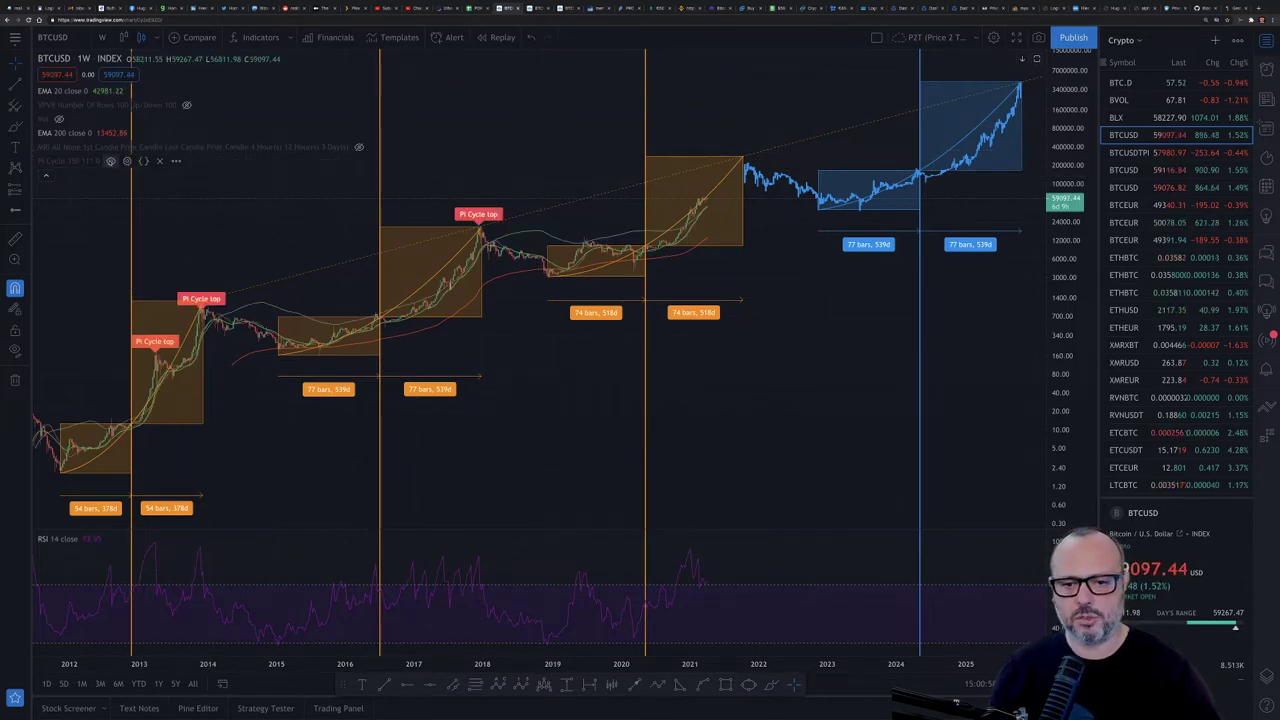
{"action": "left_click", "coordinate": [98, 91]}
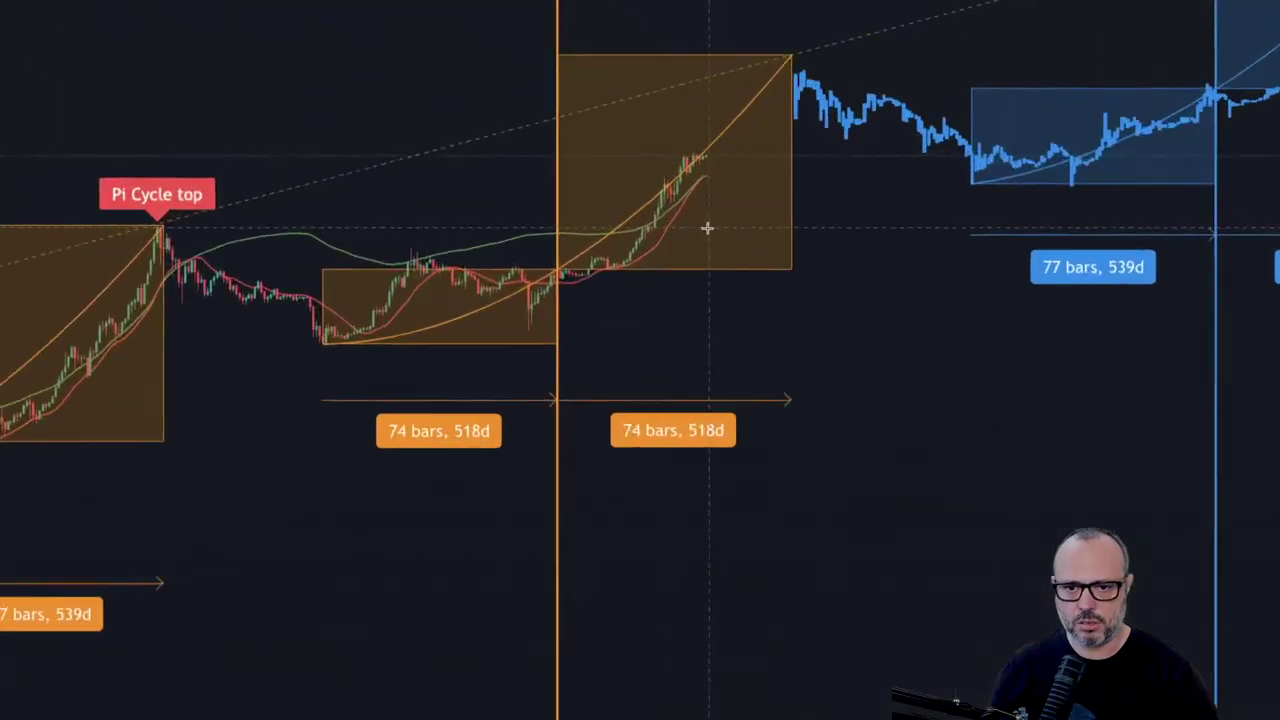
{"action": "left_click", "coordinate": [724, 119]}
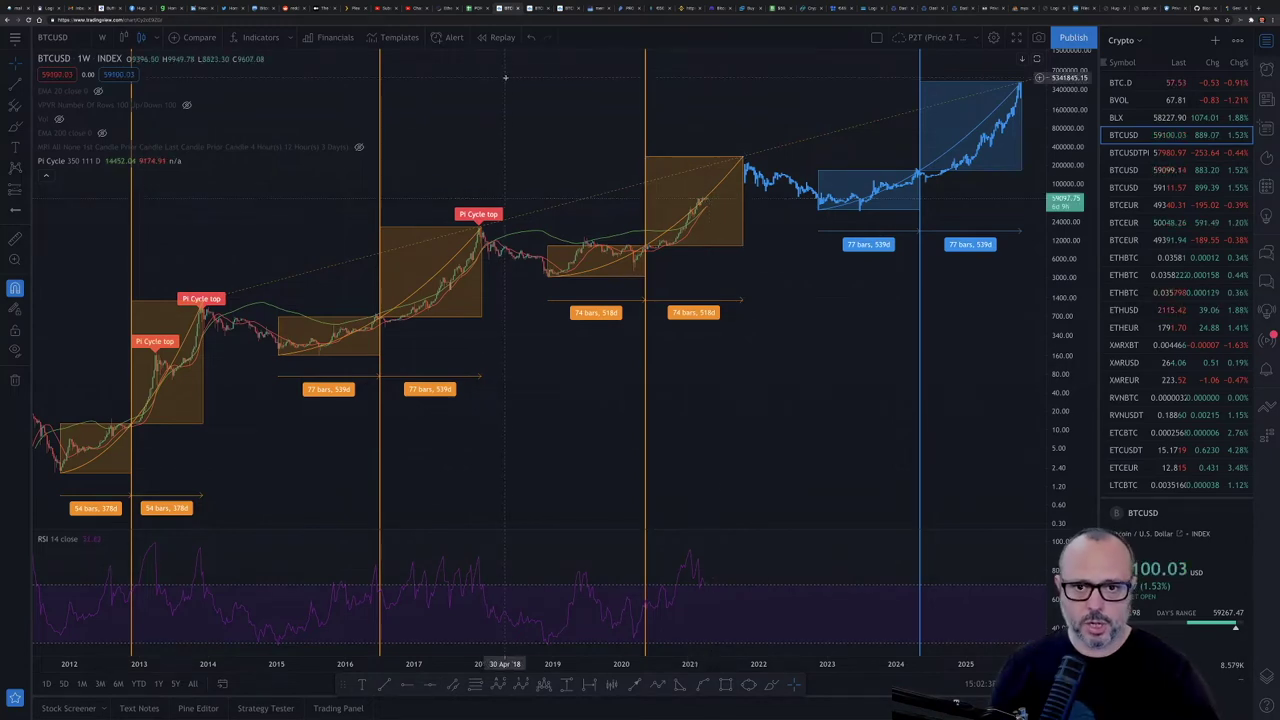
Step: In the daily BTCUSD chart's browser tab, load DXY from the watchlist and set the interval to 1 week
{"action": "left_click", "coordinate": [541, 8]}
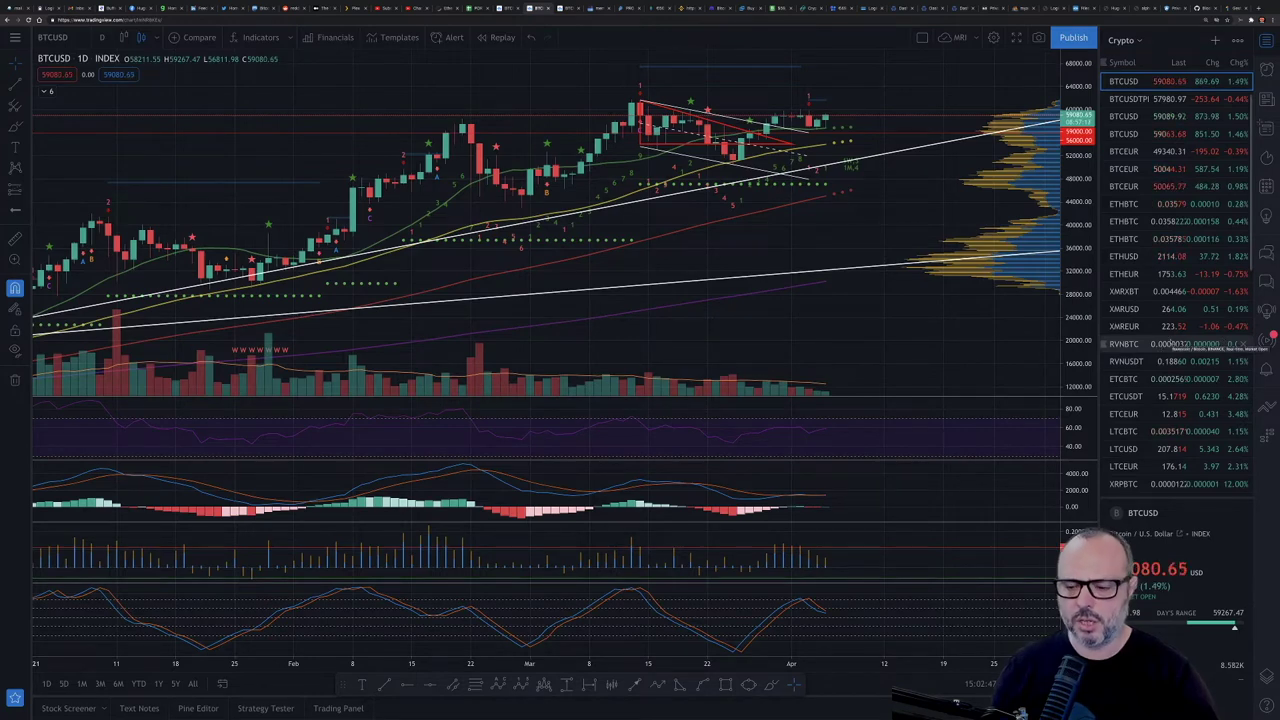
{"action": "scroll", "coordinate": [1170, 343], "scroll_direction": "down", "scroll_amount": 5}
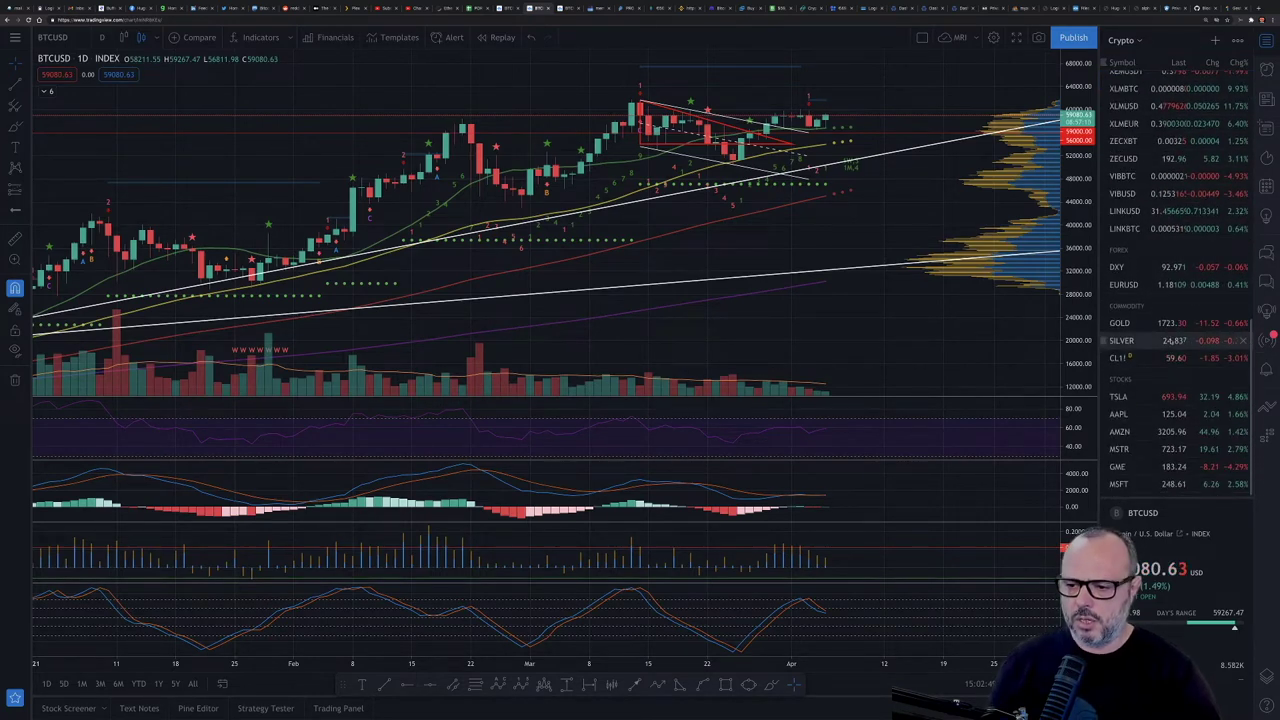
{"action": "scroll", "coordinate": [1170, 342], "scroll_direction": "down", "scroll_amount": 1}
{"action": "scroll", "coordinate": [1170, 342], "scroll_direction": "down", "scroll_amount": 1}
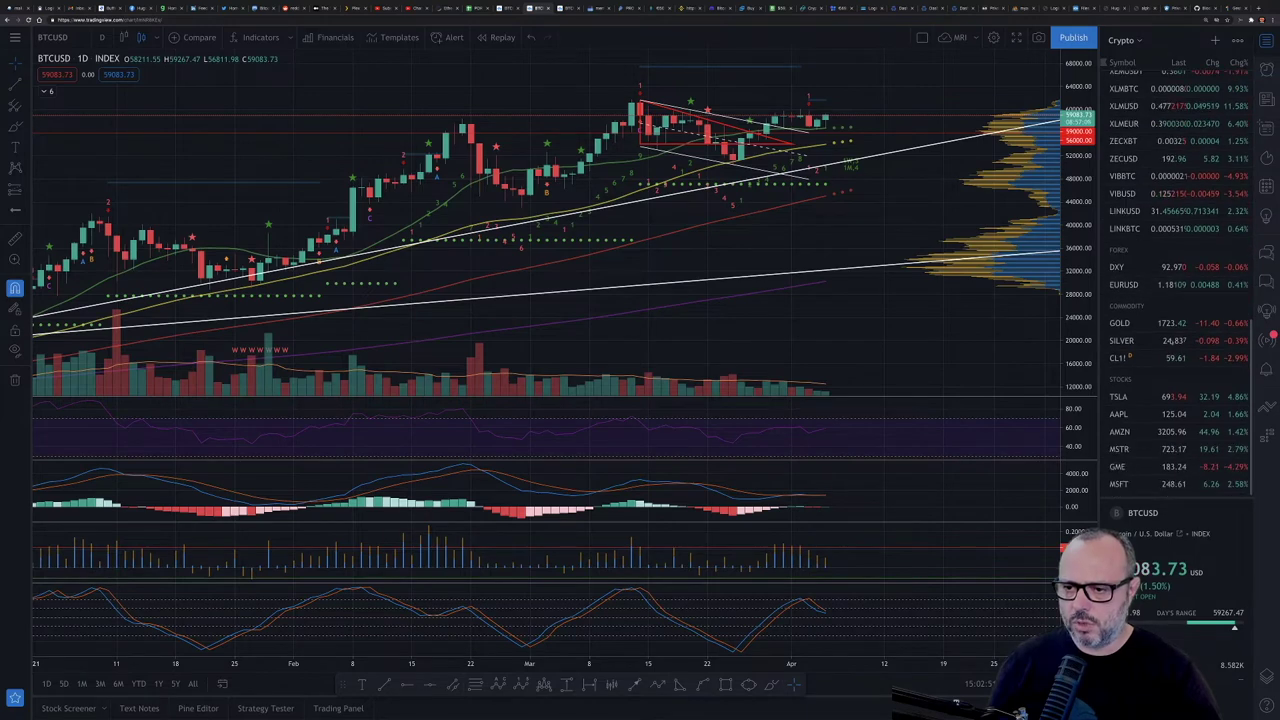
{"action": "left_click", "coordinate": [1172, 267]}
{"action": "key", "text": "comma"}
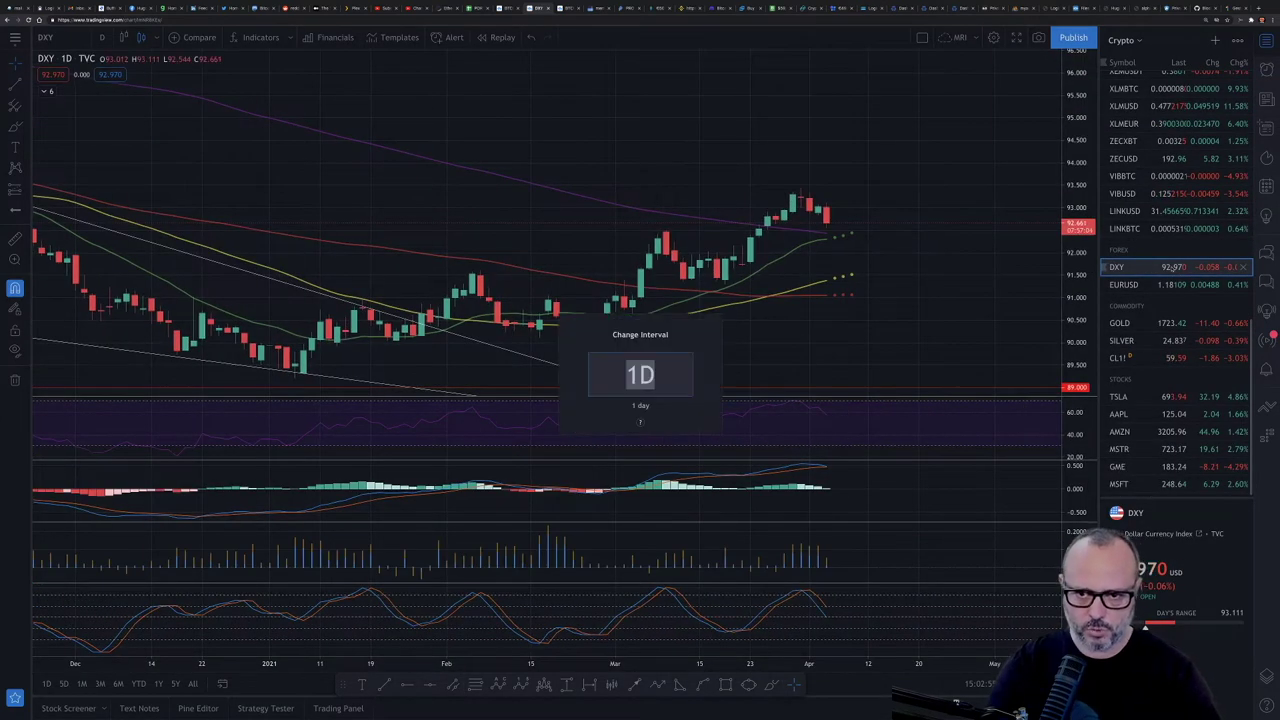
{"action": "type", "text": "1w"}
{"action": "key", "text": "Return"}
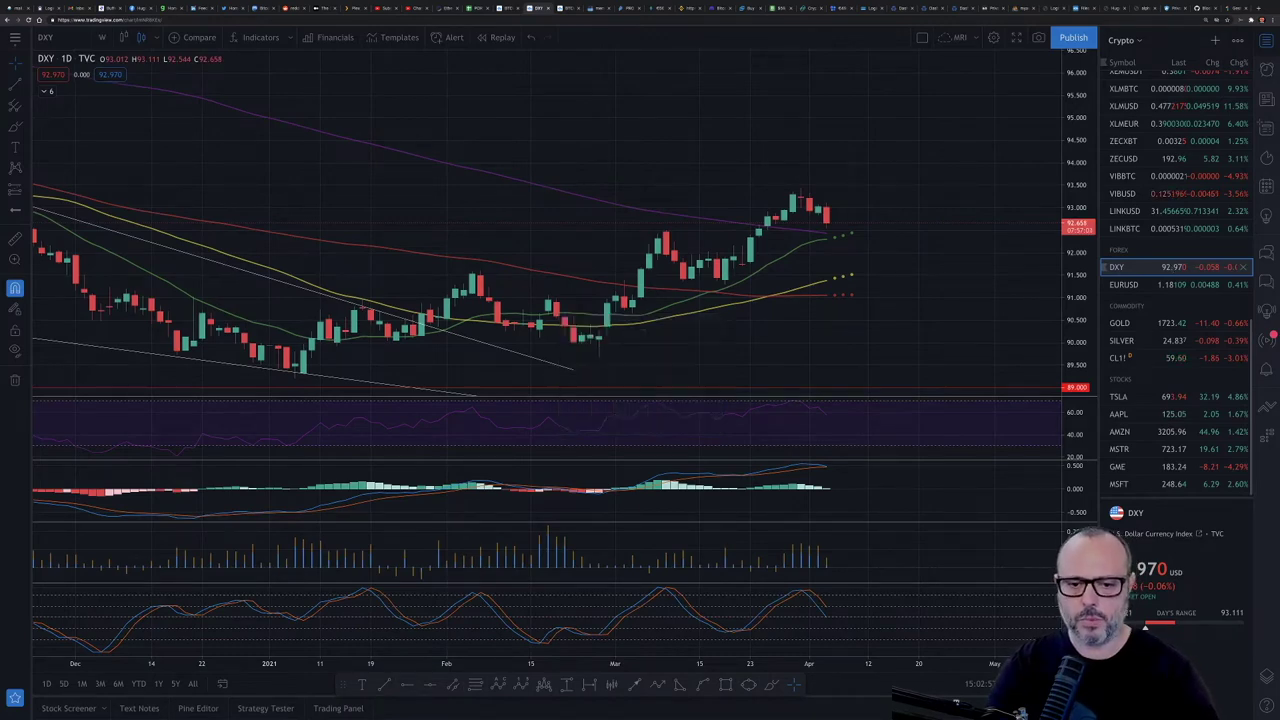
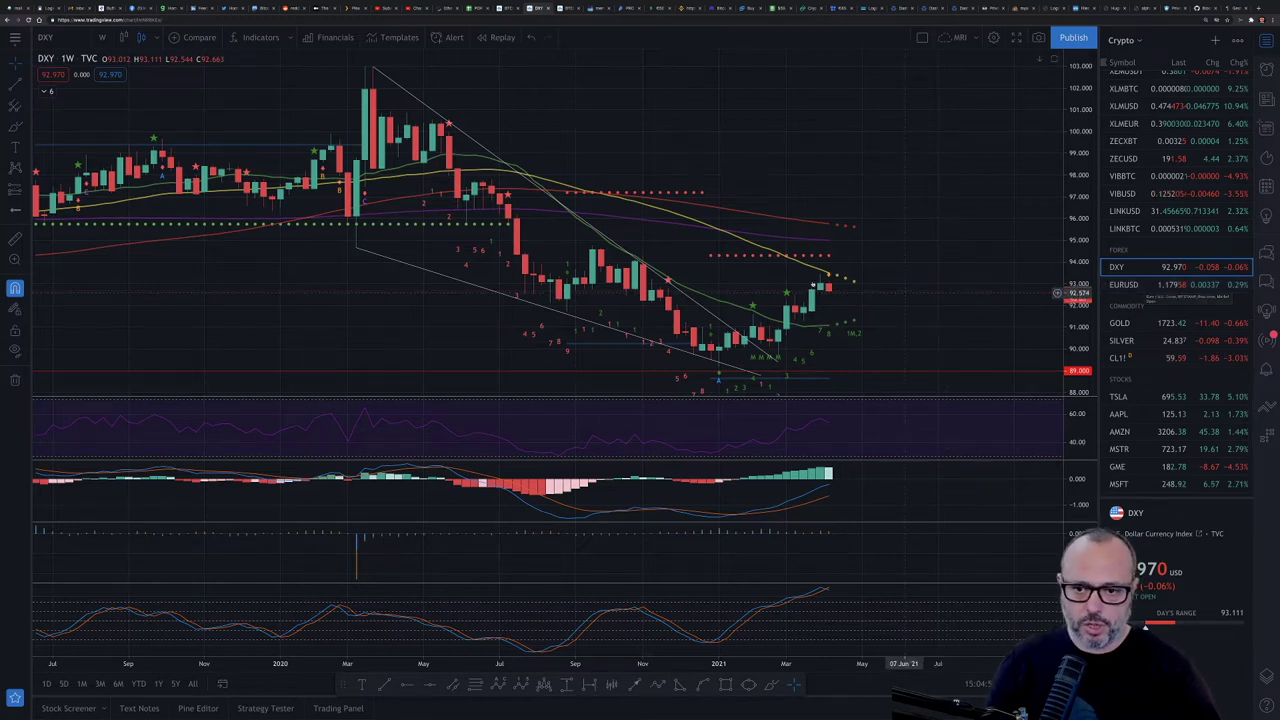
Step: View the EURUSD weekly chart from the watchlist and return to the BTCUSD symbol
{"action": "left_click", "coordinate": [1147, 287]}
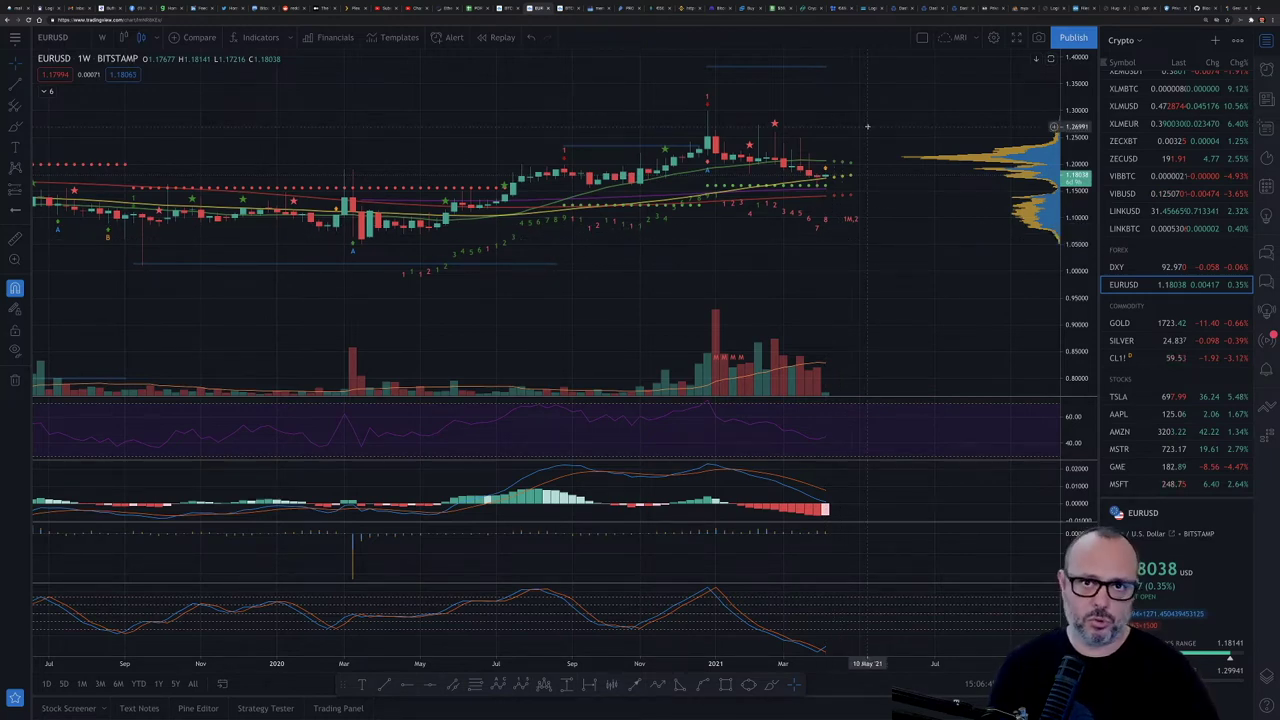
{"action": "scroll", "coordinate": [1180, 204], "scroll_direction": "up", "scroll_amount": 10}
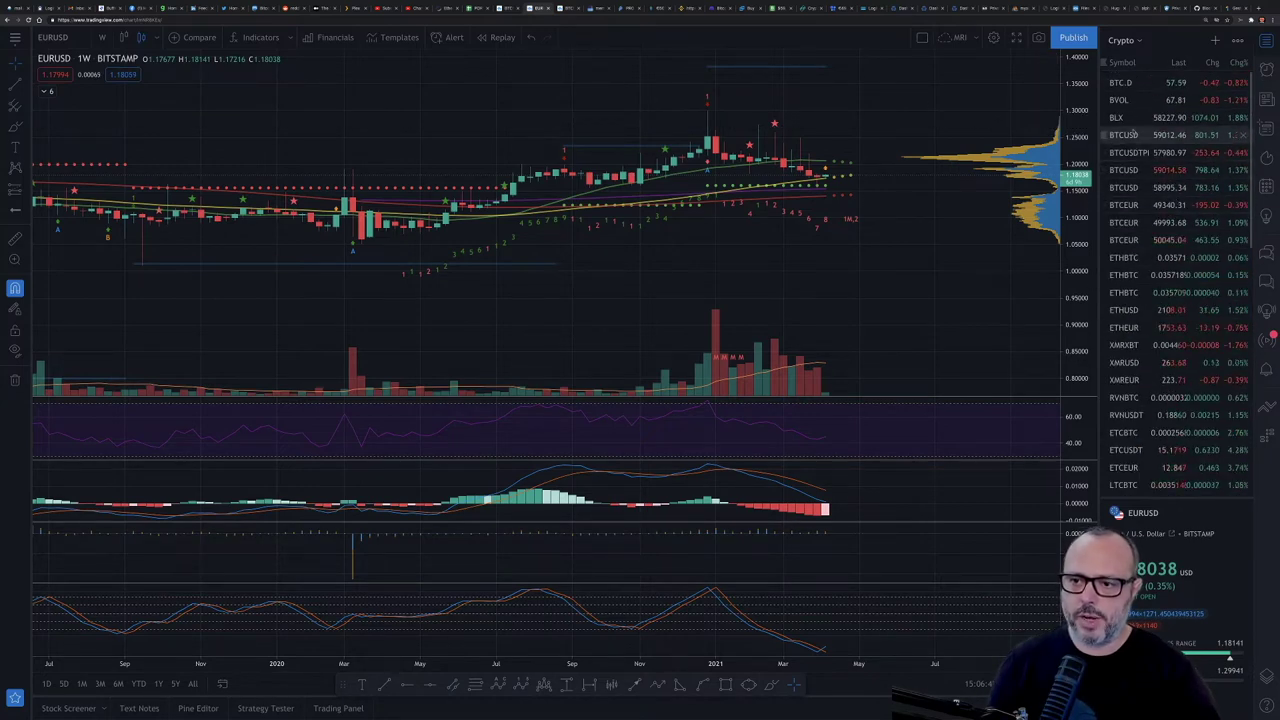
{"action": "left_click", "coordinate": [1124, 134]}
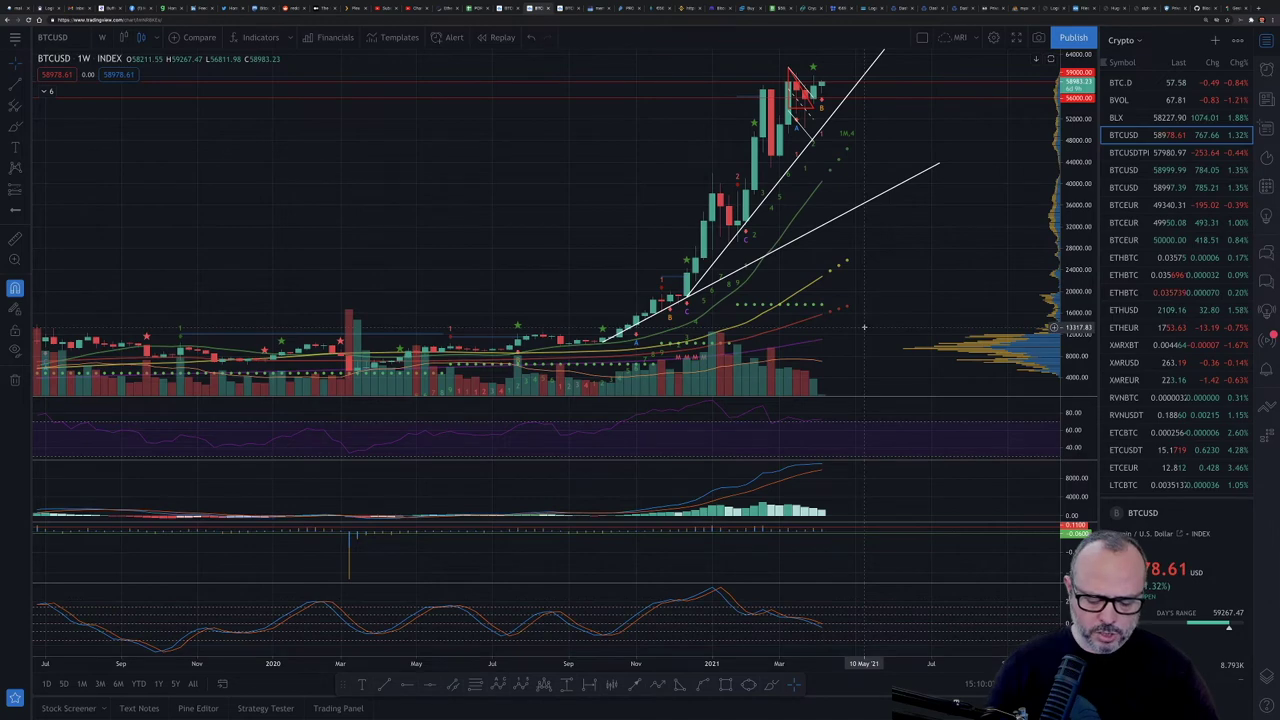
Step: Set the BTCUSD chart interval to 1 day
{"action": "key", "text": "comma"}
{"action": "type", "text": "1d"}
{"action": "key", "text": "Return"}
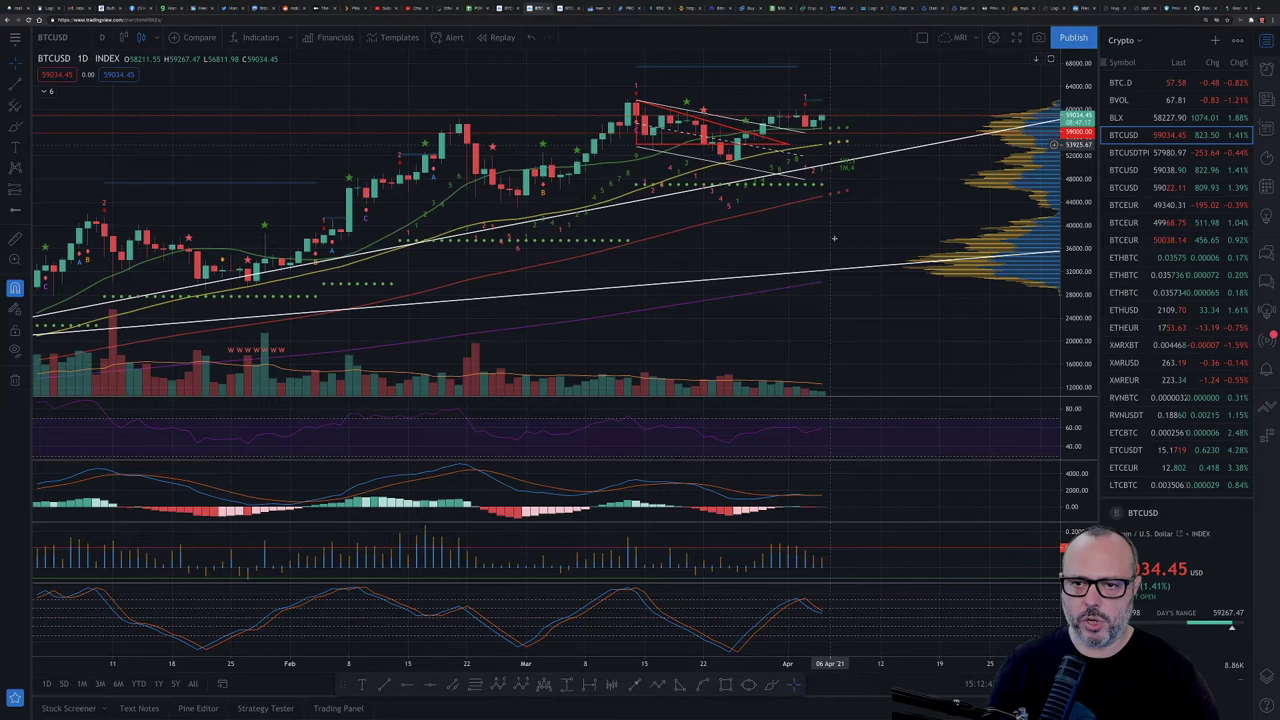
Step: Step the BTCUSD chart interval down to 4 hours and on to 1 hour
{"action": "key", "text": "comma"}
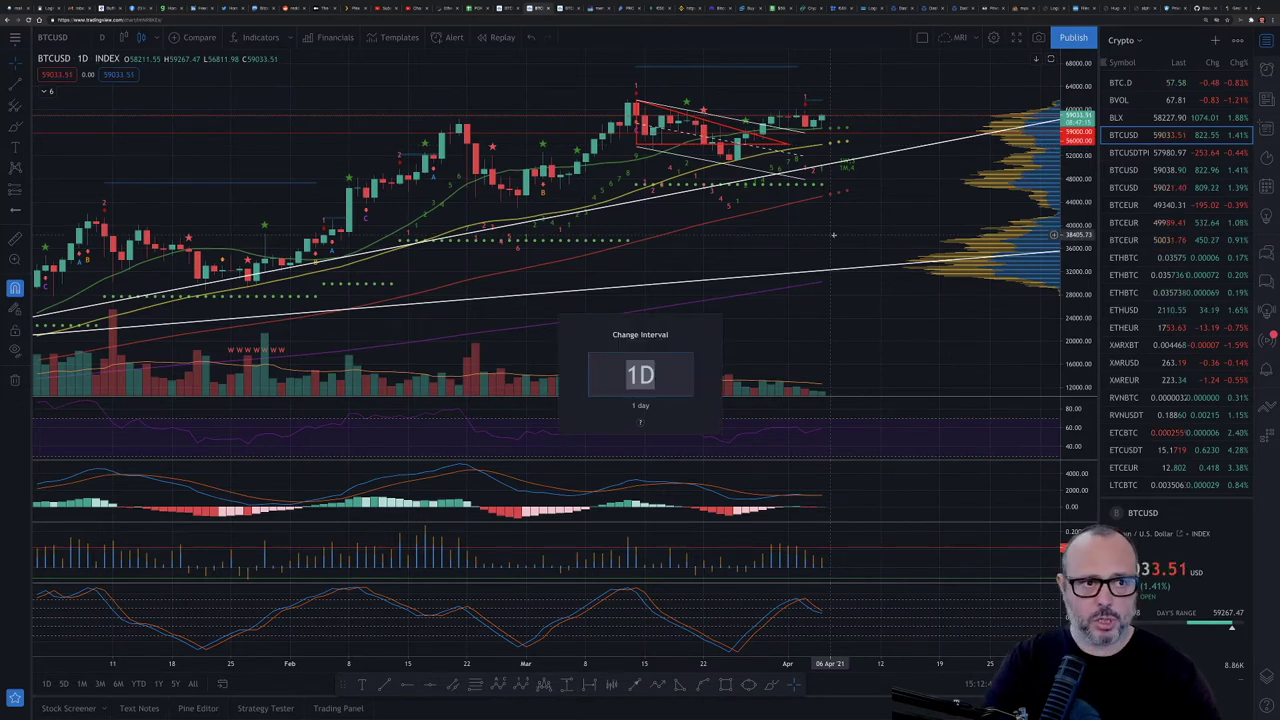
{"action": "type", "text": "4H"}
{"action": "key", "text": "Return"}
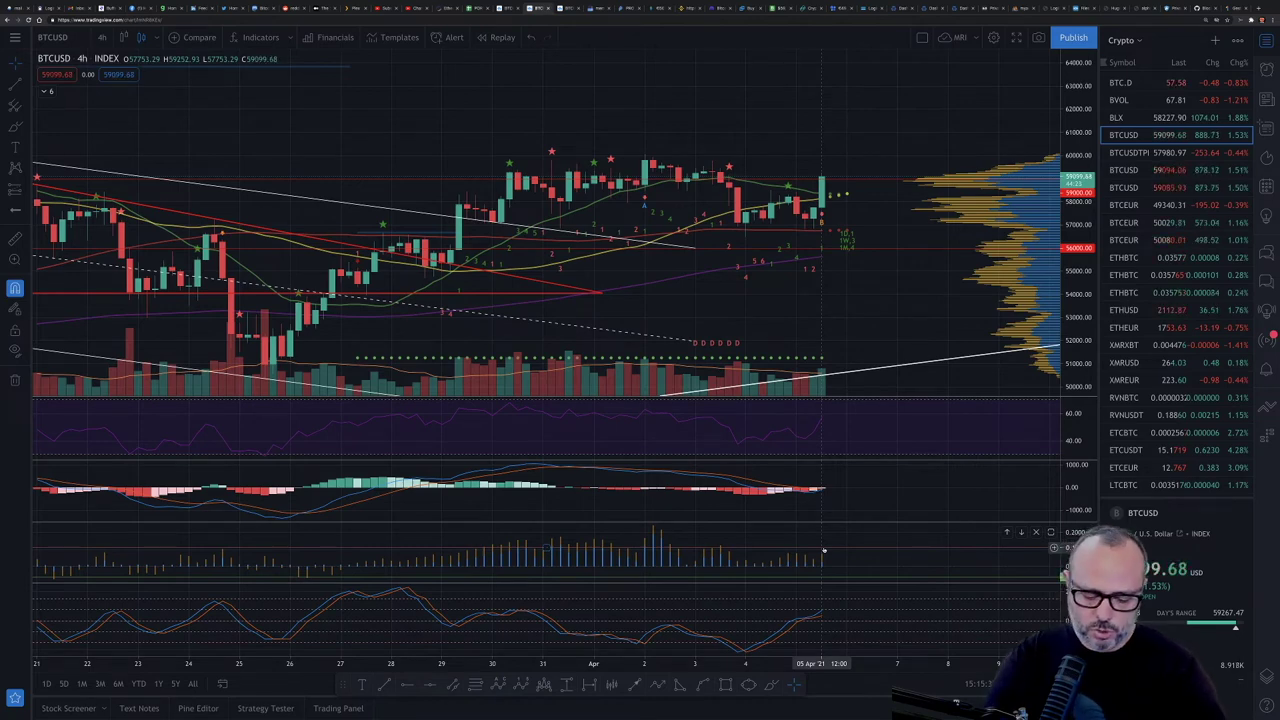
{"action": "type", "text": "1h"}
{"action": "key", "text": "Return"}
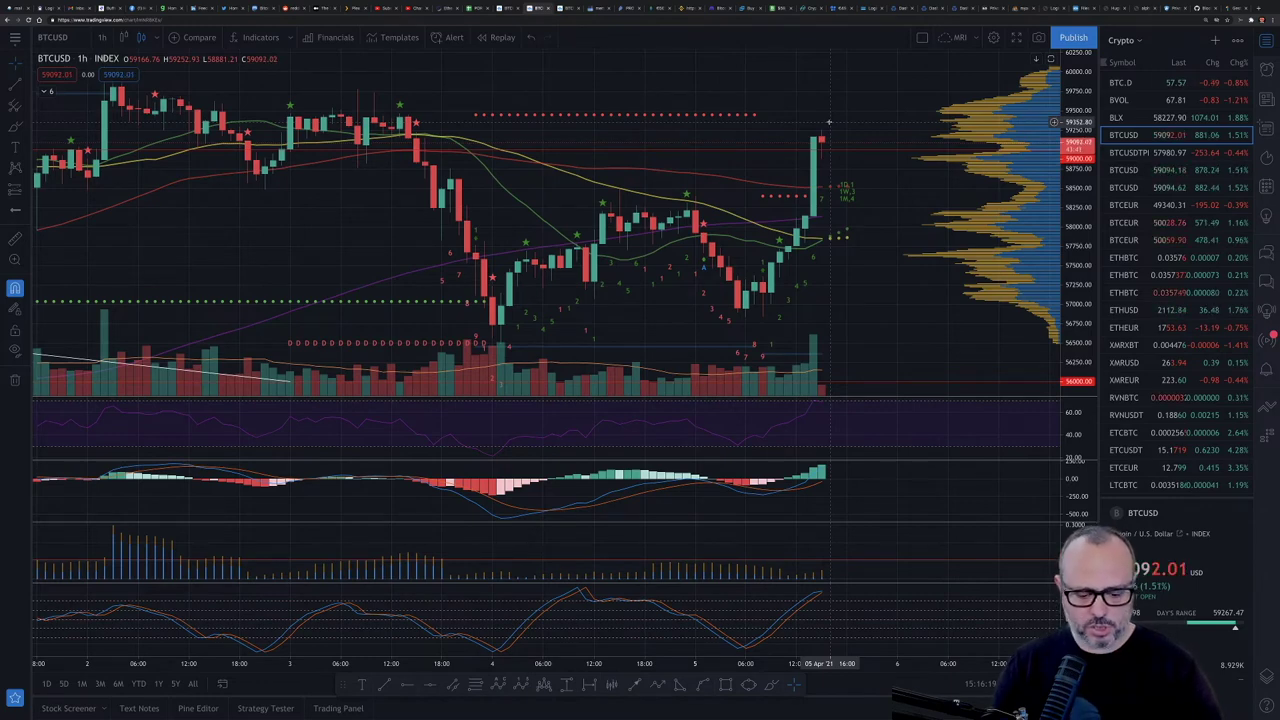
Step: Open the next BTC chart's browser tab and examine the swing points 1RB to 4RB against the ascending channel and orange zones
{"action": "left_click", "coordinate": [567, 8]}
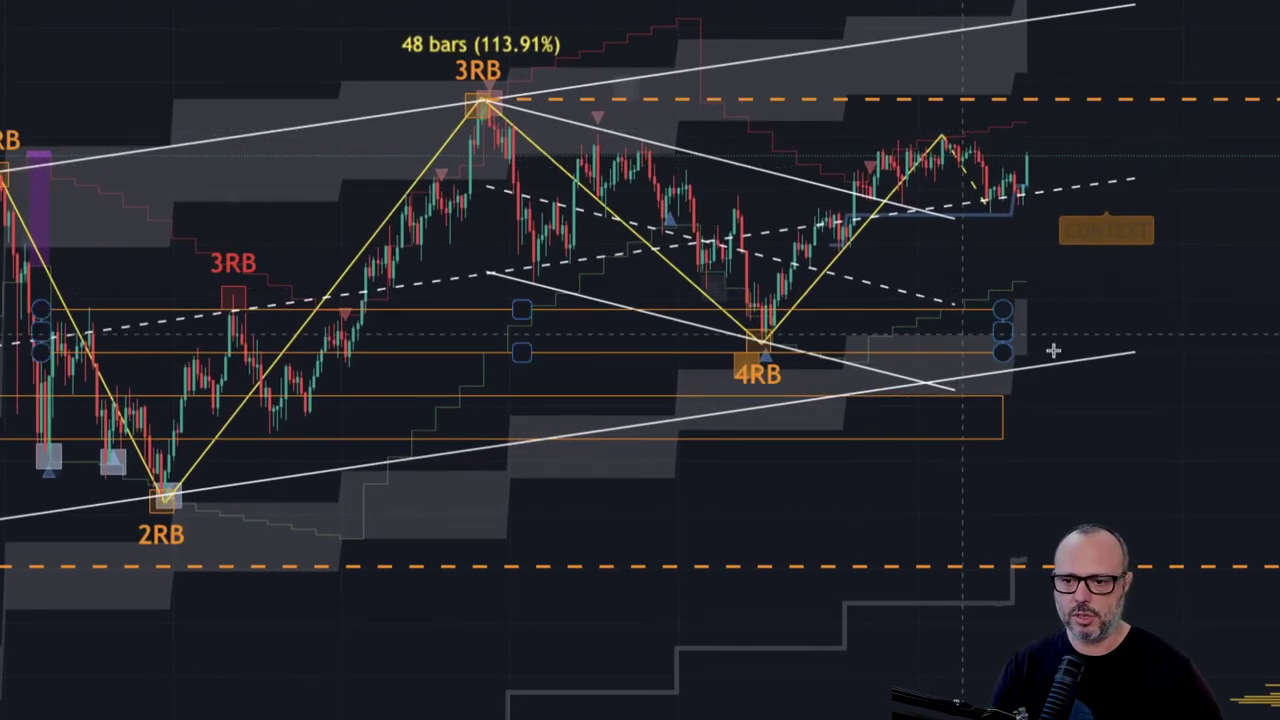
{"action": "left_click_drag", "start_coordinate": [1116, 316], "coordinate": [1215, 317]}
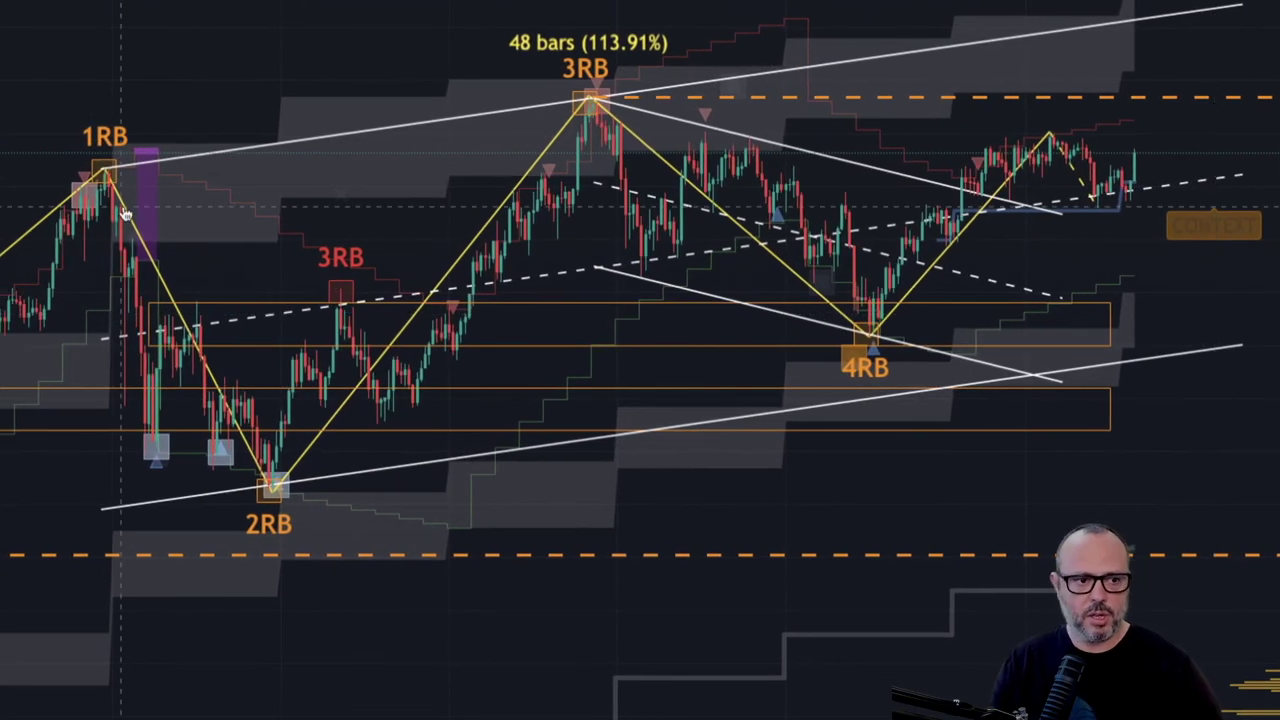
{"action": "left_click", "coordinate": [100, 175]}
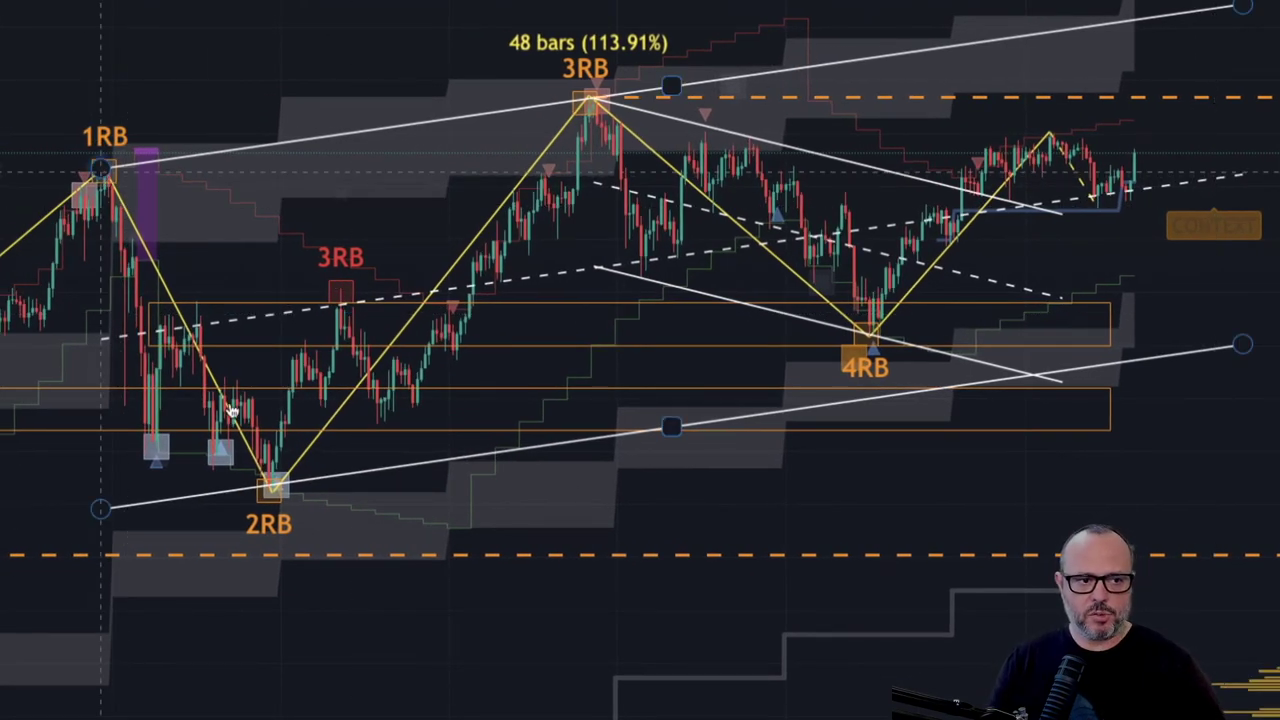
{"action": "left_click", "coordinate": [206, 368]}
{"action": "left_click", "coordinate": [594, 100]}
{"action": "left_click", "coordinate": [870, 336]}
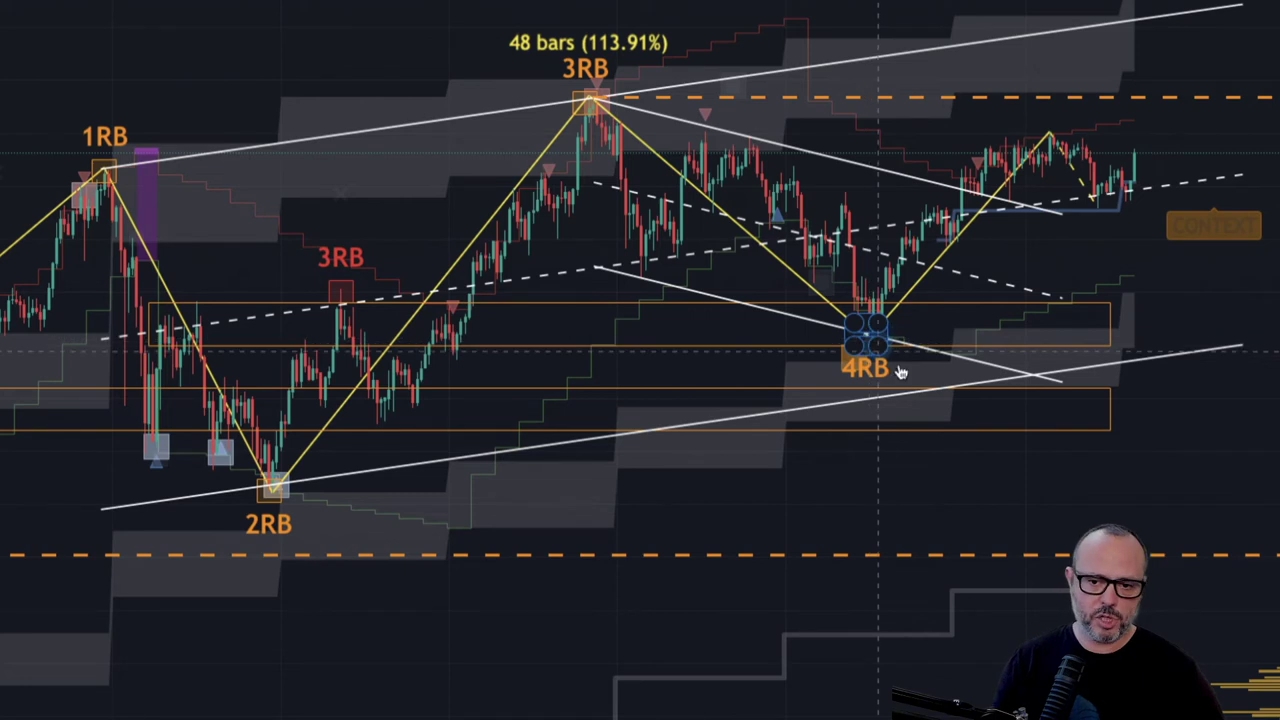
{"action": "left_click", "coordinate": [918, 393]}
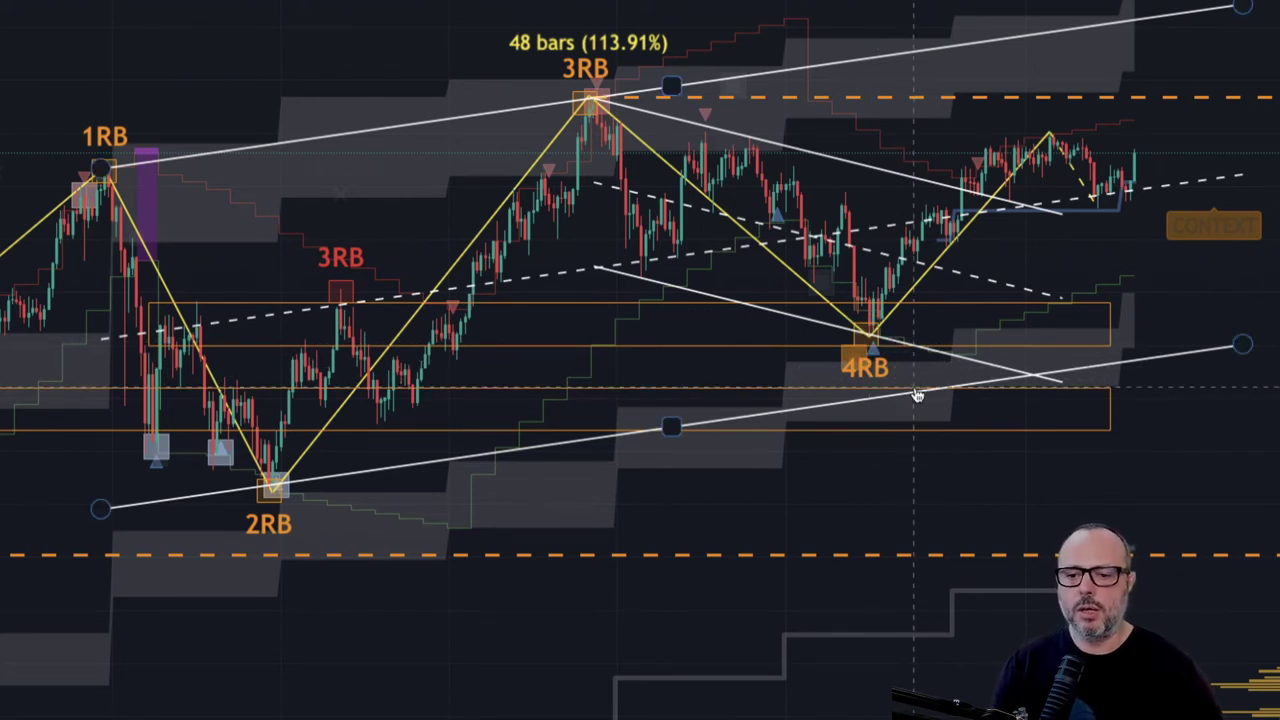
{"action": "left_click", "coordinate": [860, 328]}
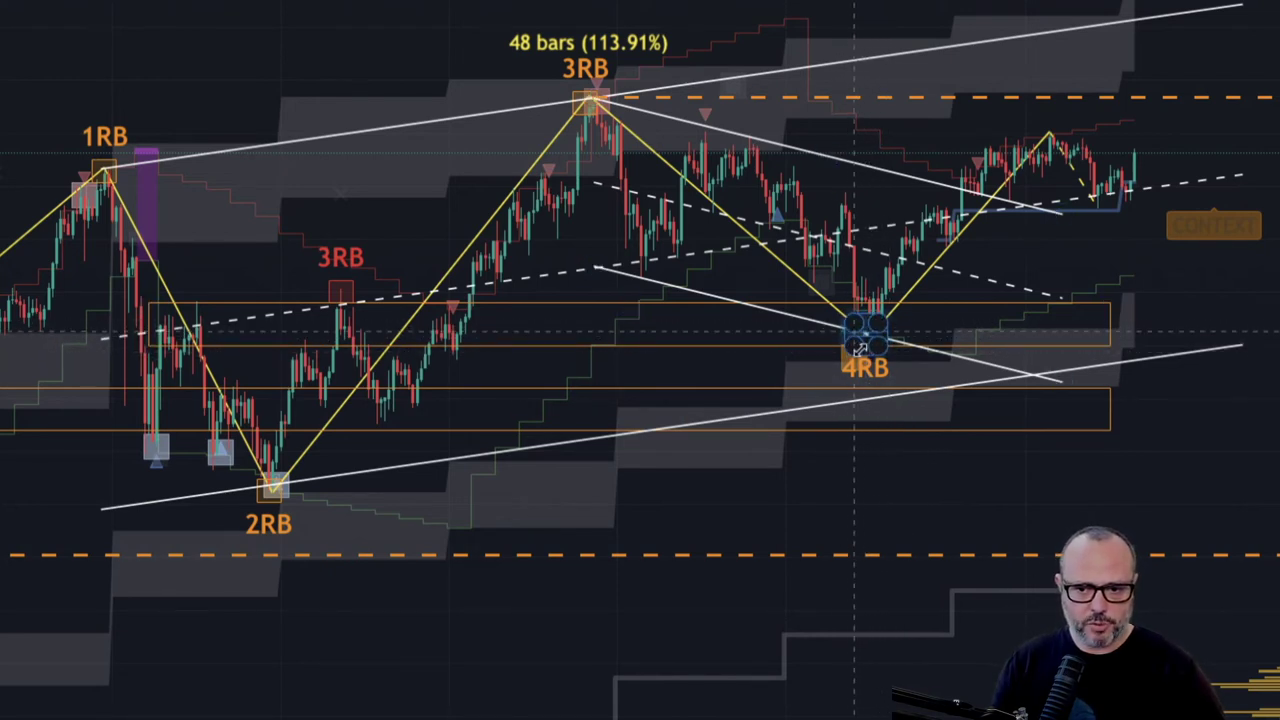
{"action": "left_click", "coordinate": [1120, 325]}
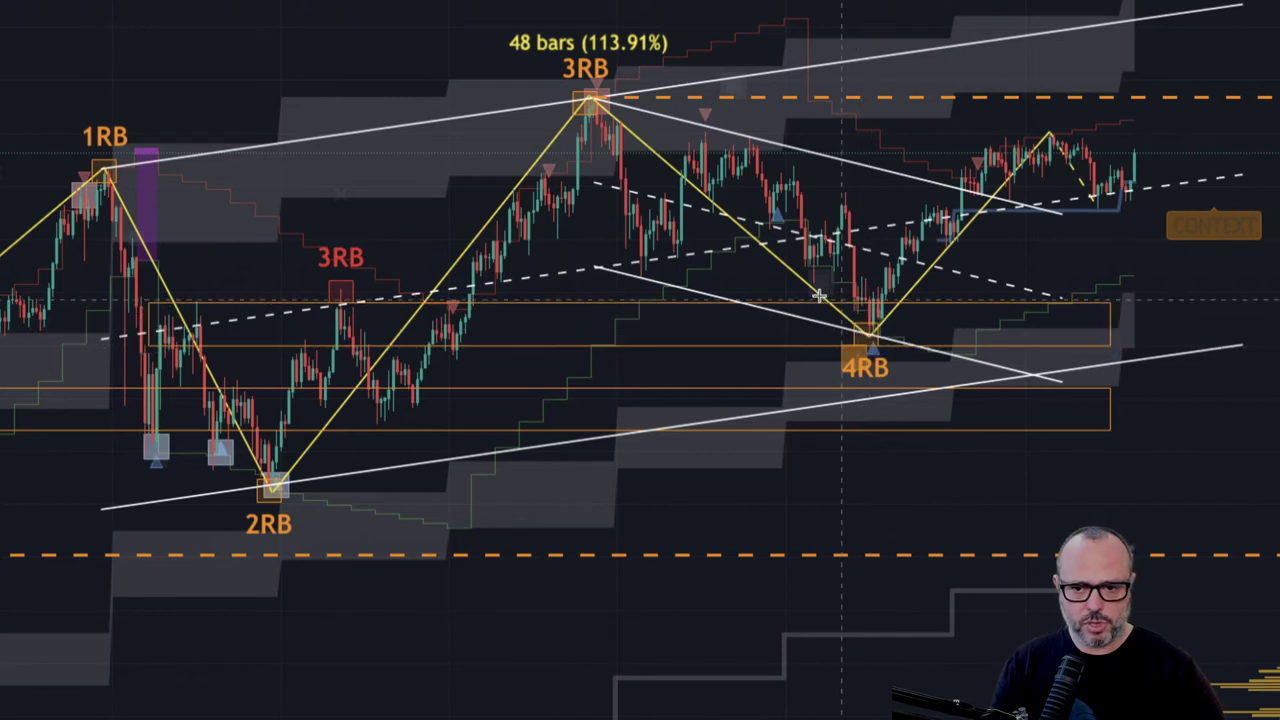
{"action": "left_click", "coordinate": [1110, 326]}
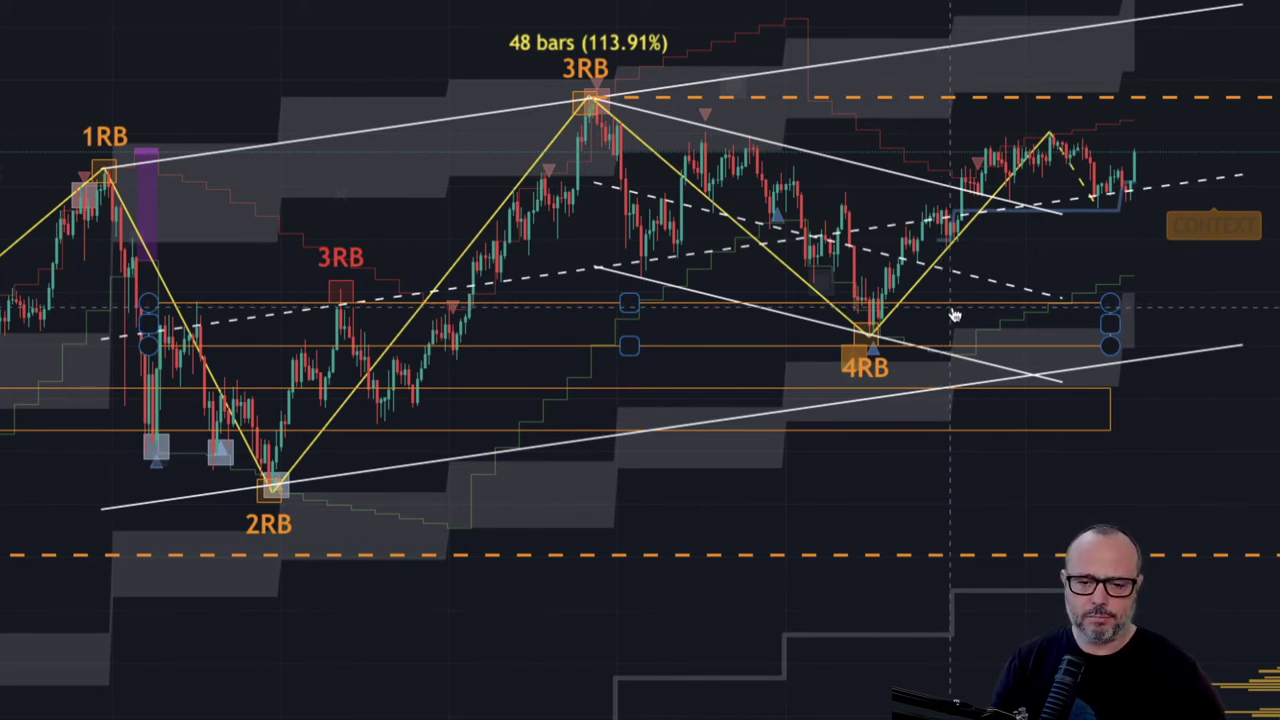
Step: Examine the price touches along the ascending channel's dashed midline, from the early rebounds through to the latest candles
{"action": "left_click", "coordinate": [750, 270]}
{"action": "left_click", "coordinate": [284, 302]}
{"action": "left_click", "coordinate": [341, 292]}
{"action": "left_click", "coordinate": [559, 291]}
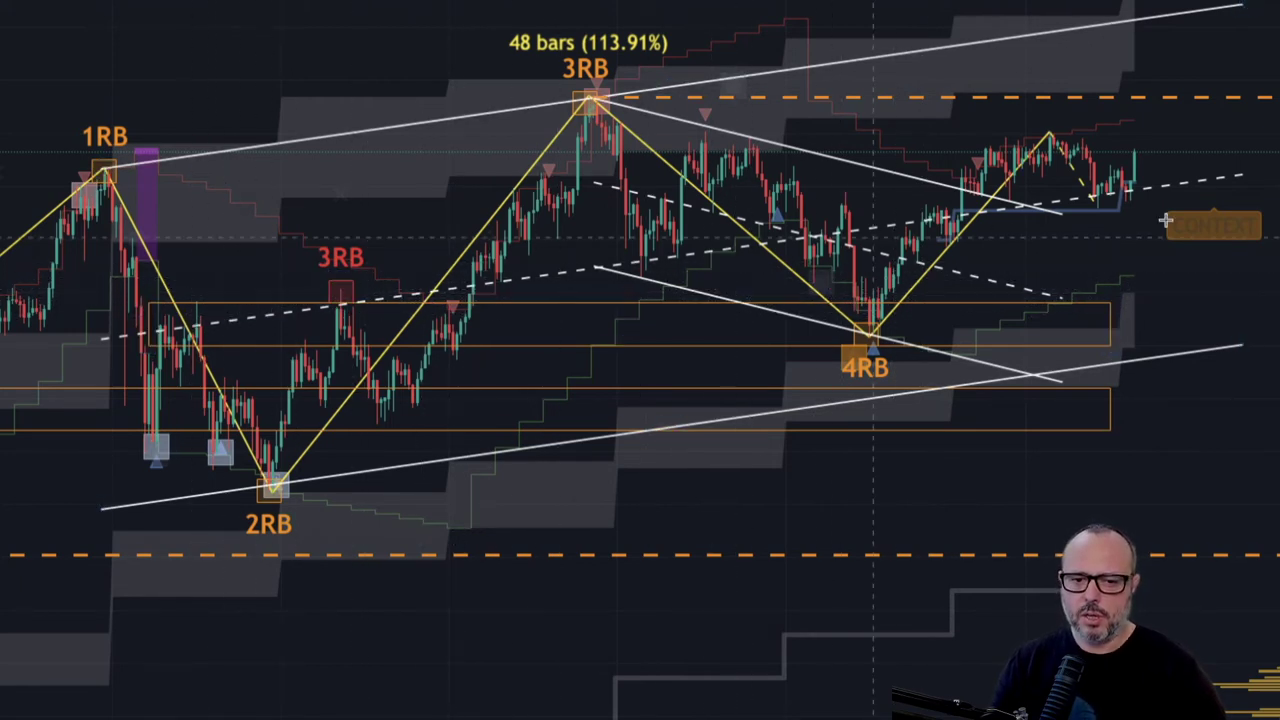
{"action": "left_click", "coordinate": [1126, 194]}
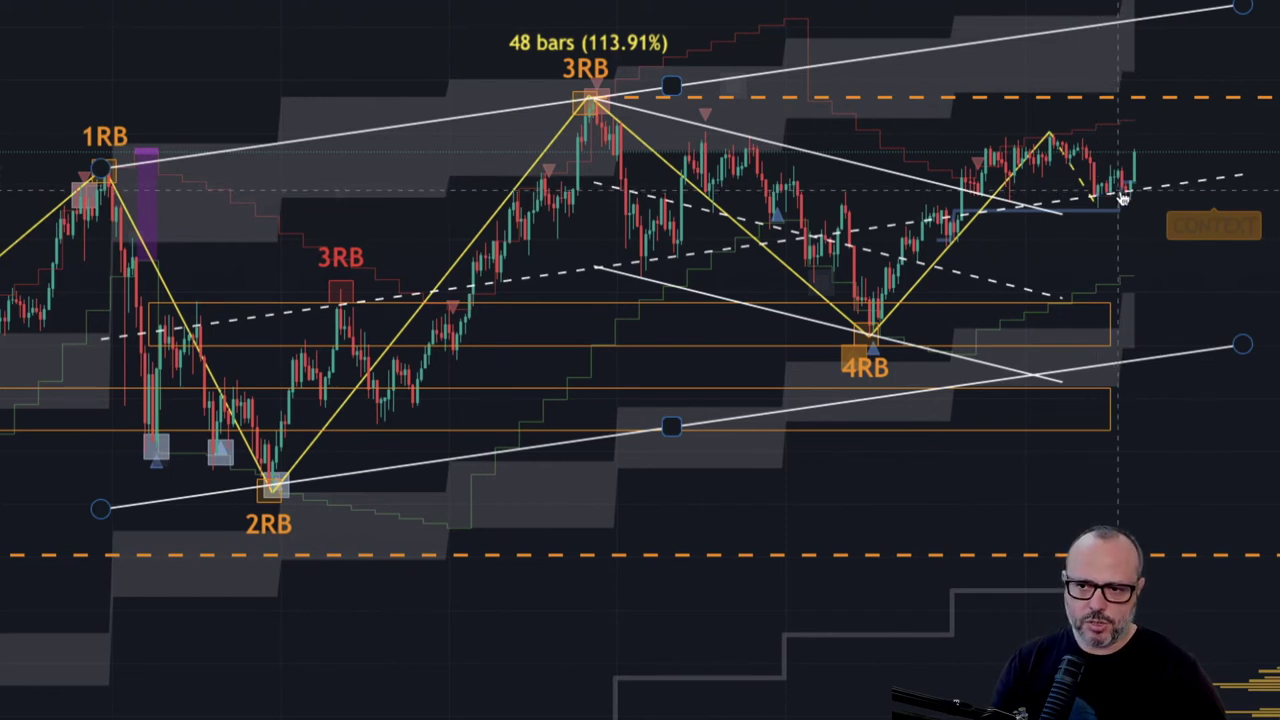
{"action": "left_click", "coordinate": [1136, 186]}
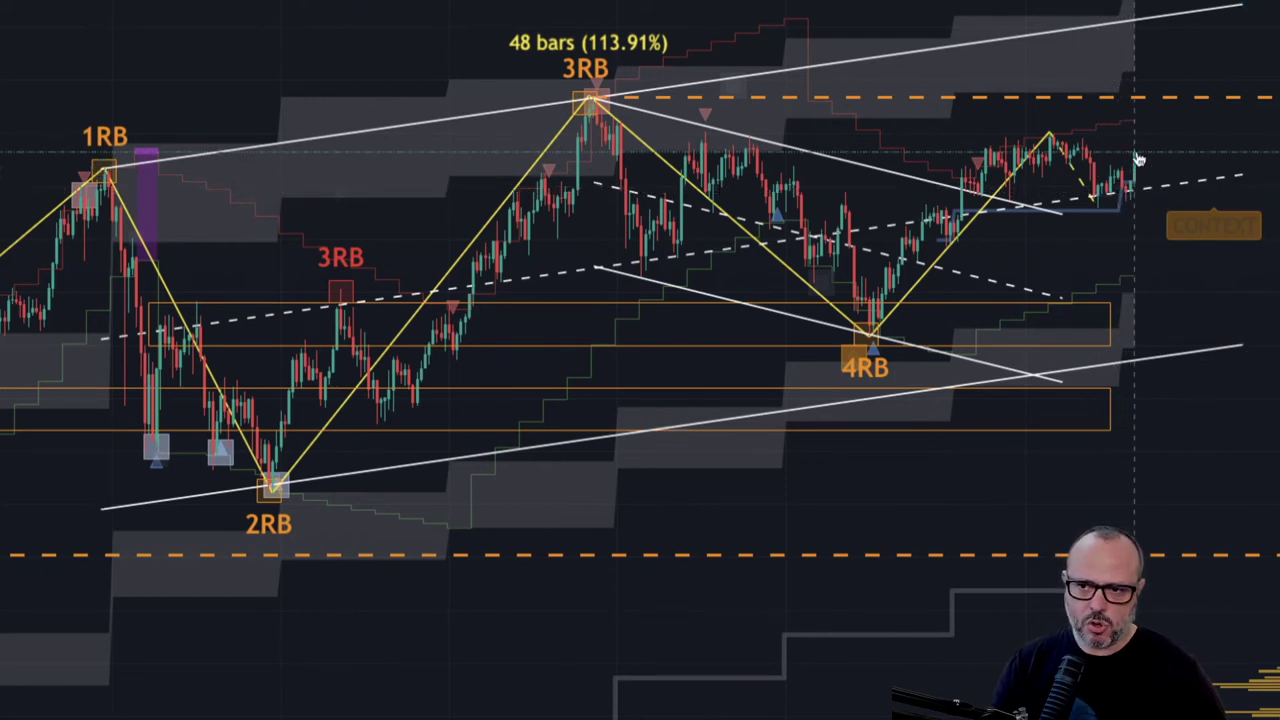
{"action": "left_click", "coordinate": [1020, 206]}
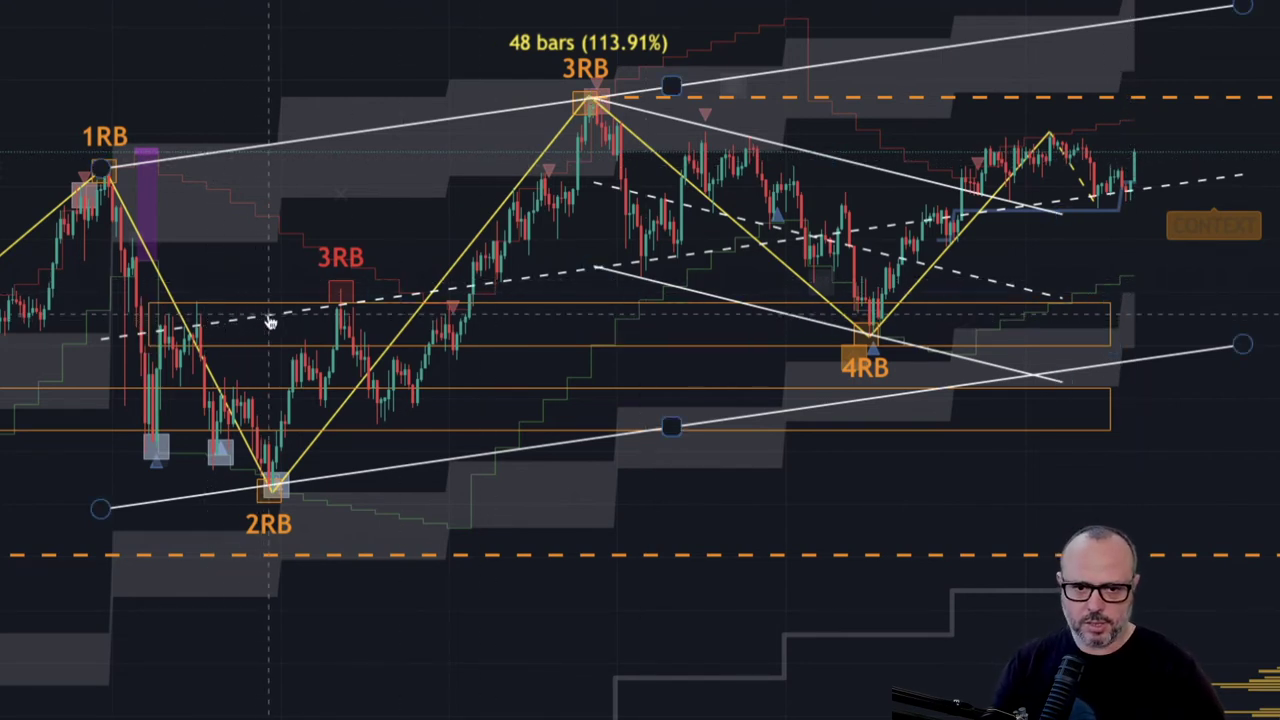
{"action": "left_click", "coordinate": [345, 306]}
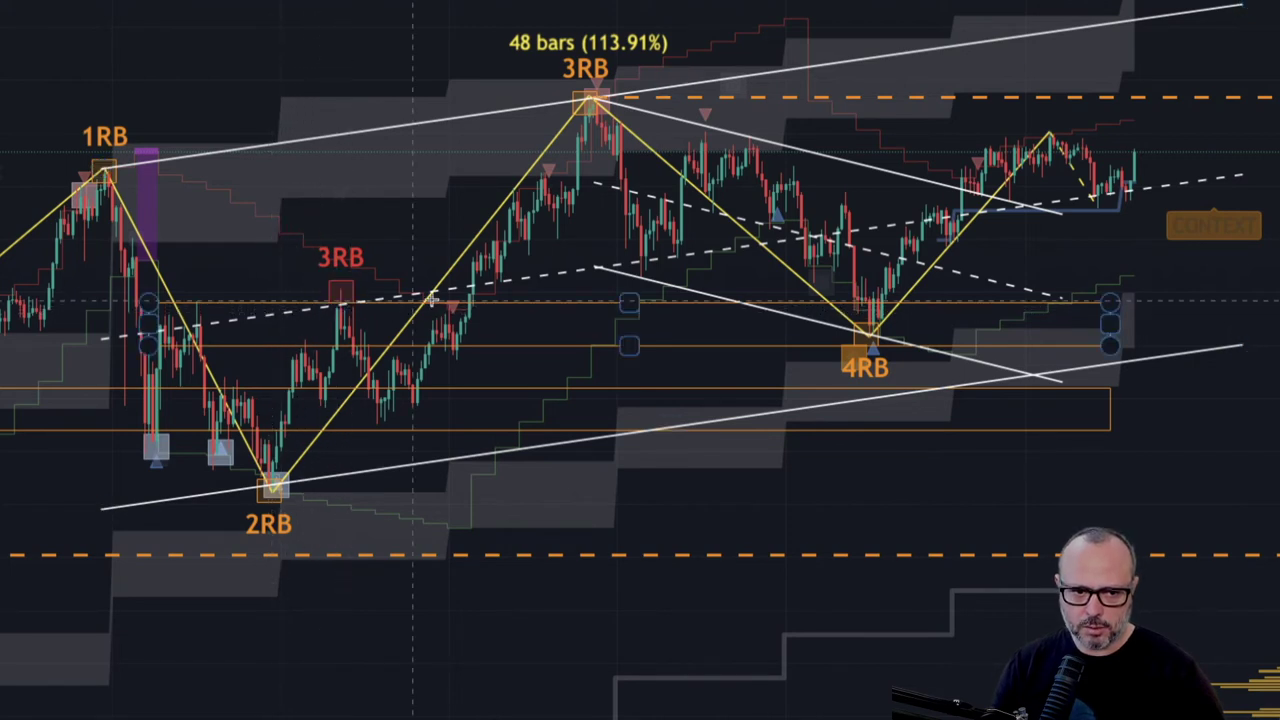
{"action": "left_click", "coordinate": [173, 330]}
{"action": "left_click", "coordinate": [620, 275]}
{"action": "left_click", "coordinate": [620, 268]}
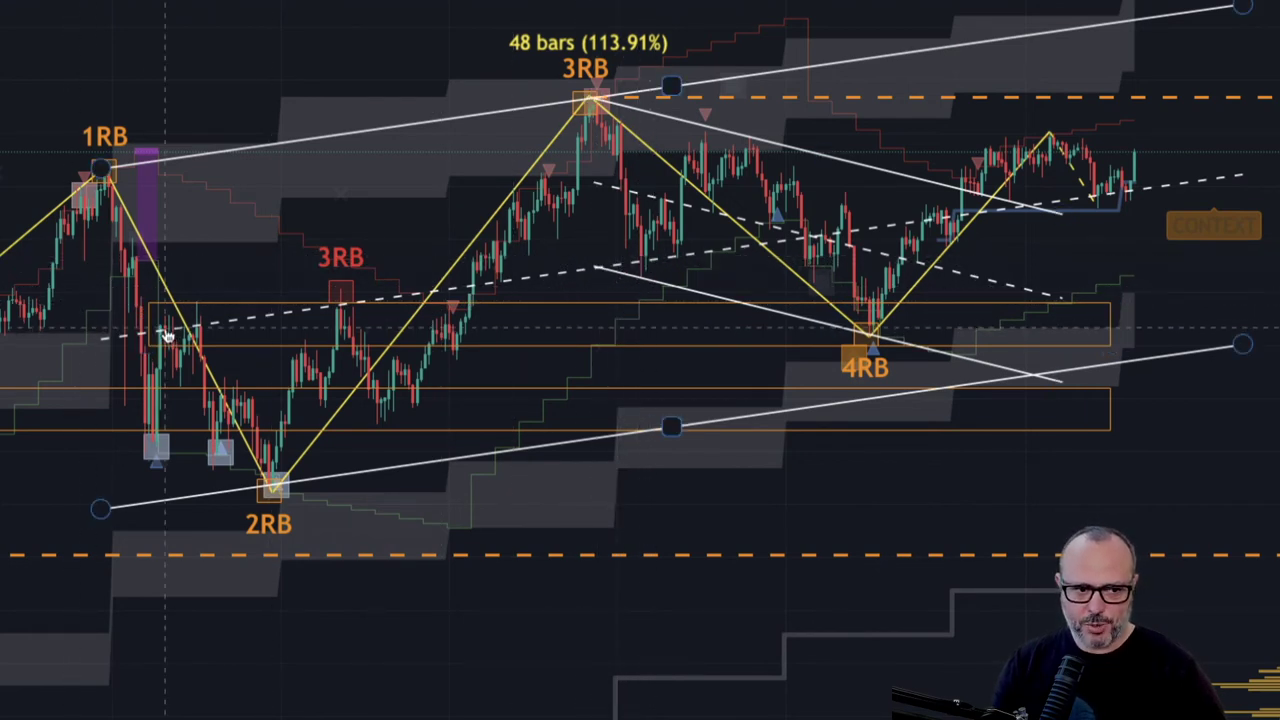
{"action": "left_click", "coordinate": [343, 298]}
{"action": "left_click", "coordinate": [507, 286]}
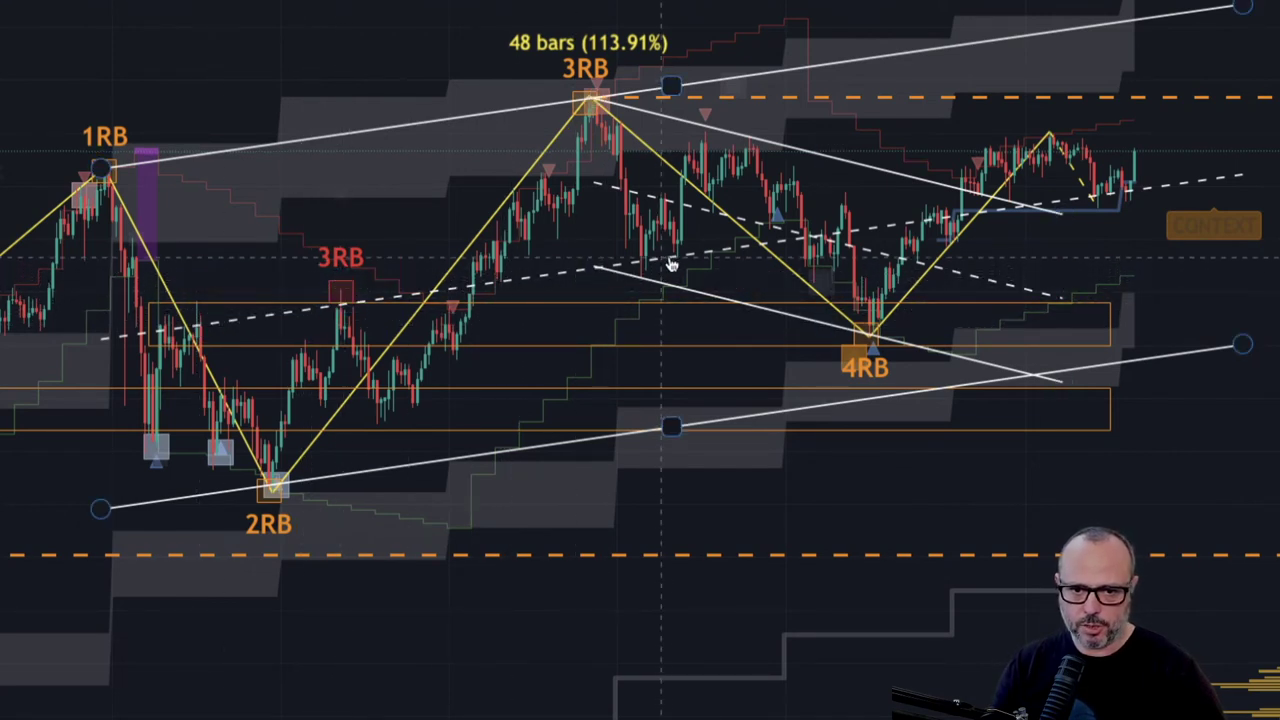
{"action": "left_click", "coordinate": [832, 238]}
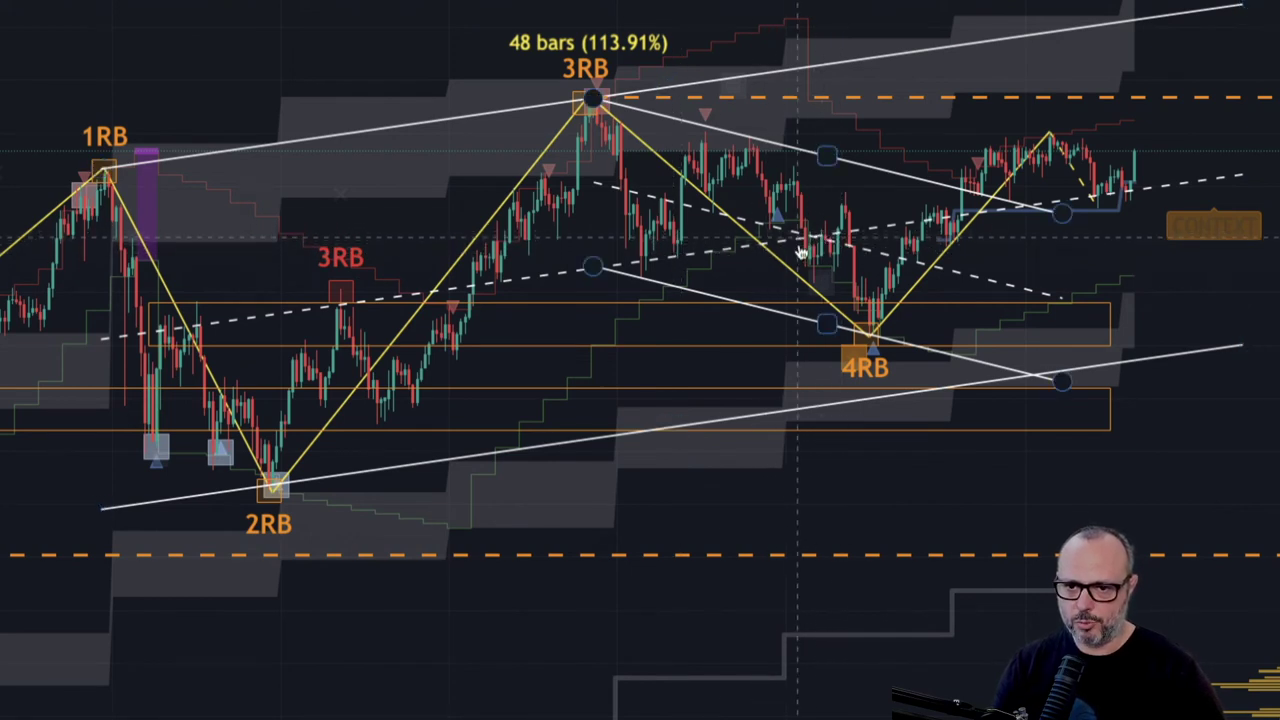
{"action": "left_click", "coordinate": [912, 226]}
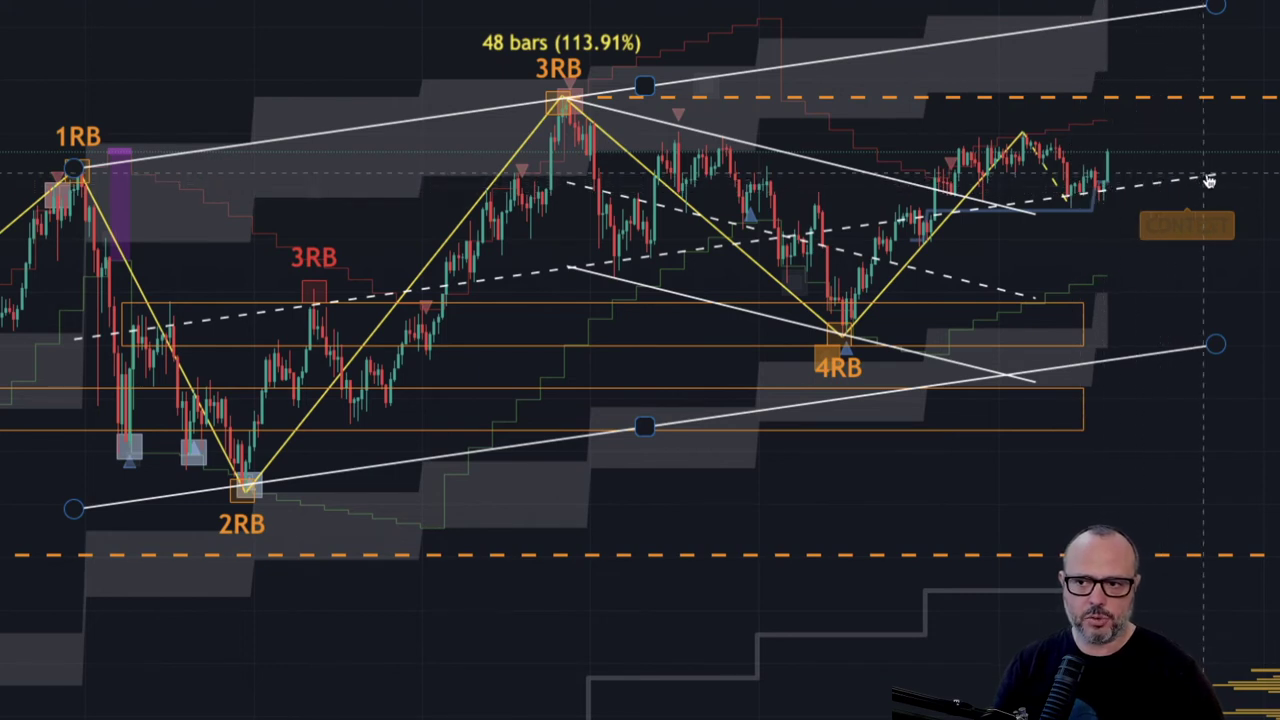
{"action": "left_click", "coordinate": [1095, 194]}
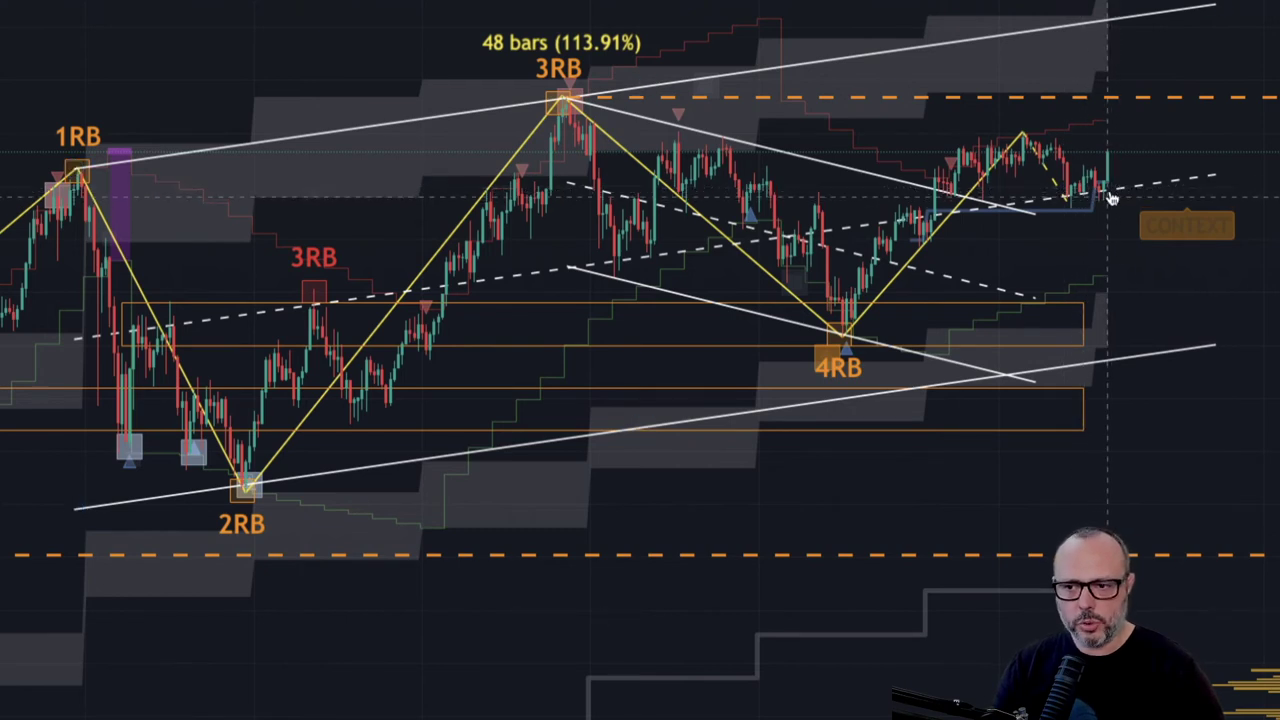
{"action": "left_click", "coordinate": [1110, 196]}
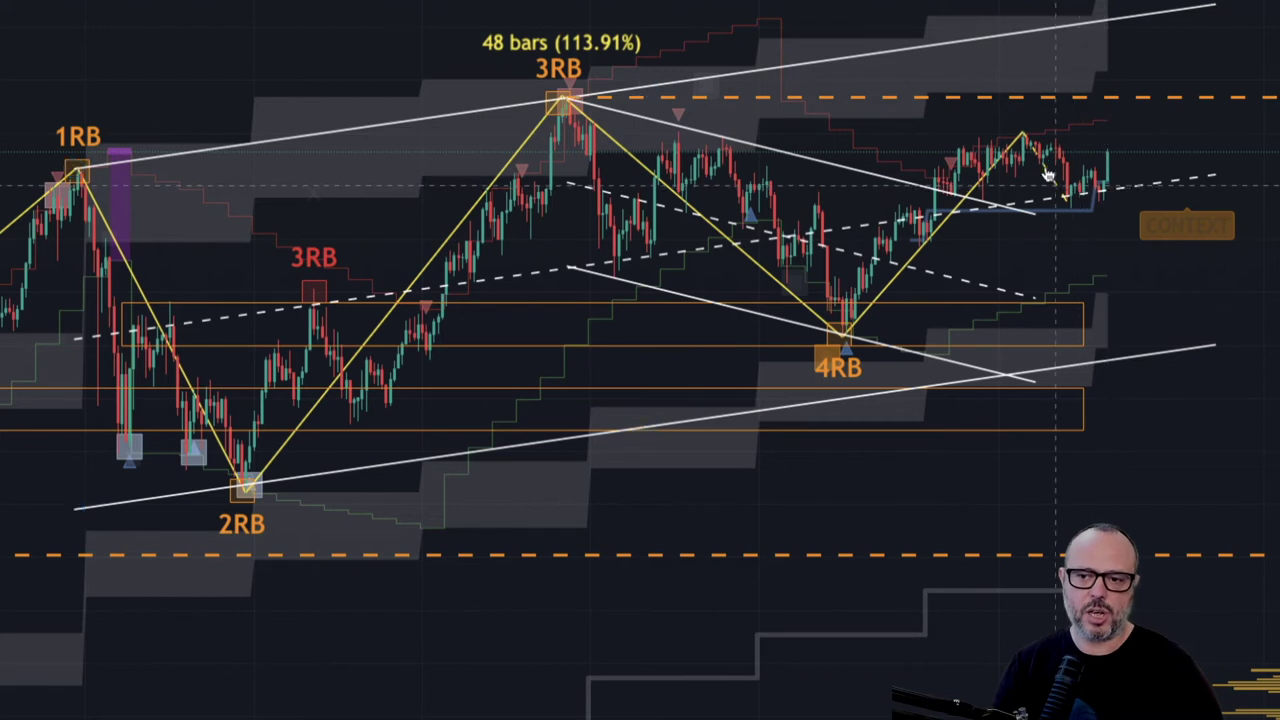
{"action": "left_click", "coordinate": [1127, 192]}
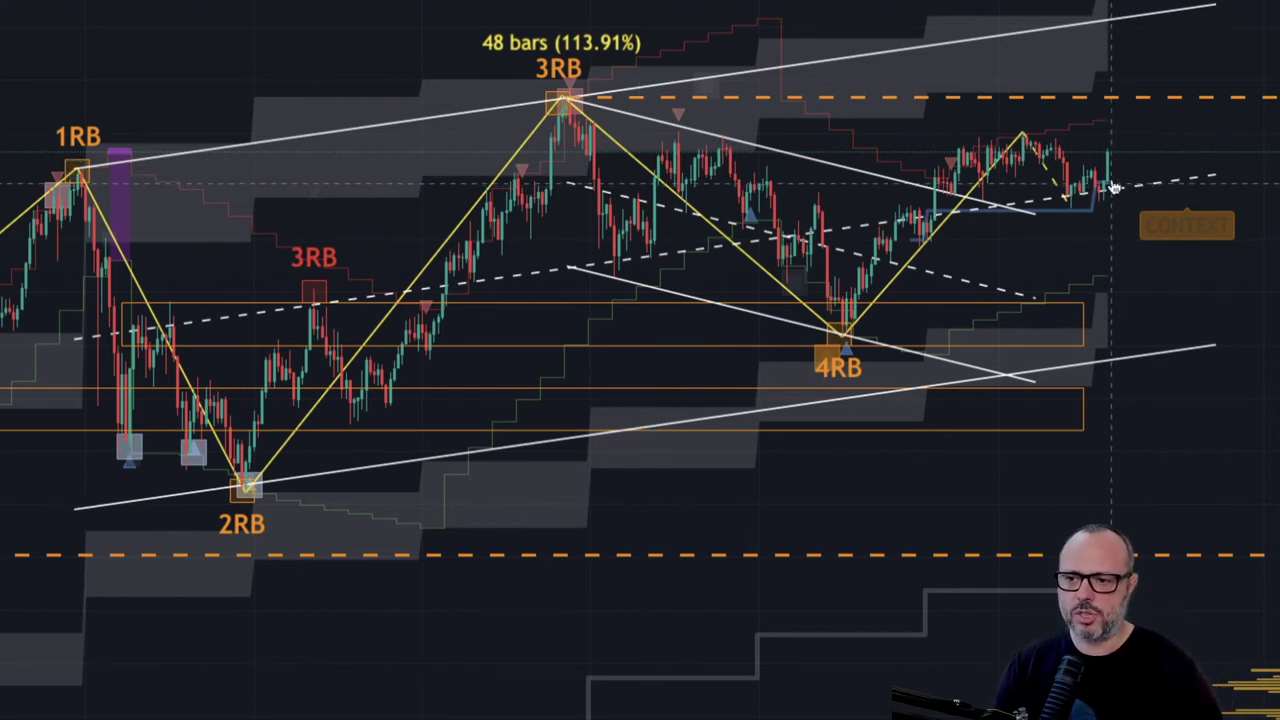